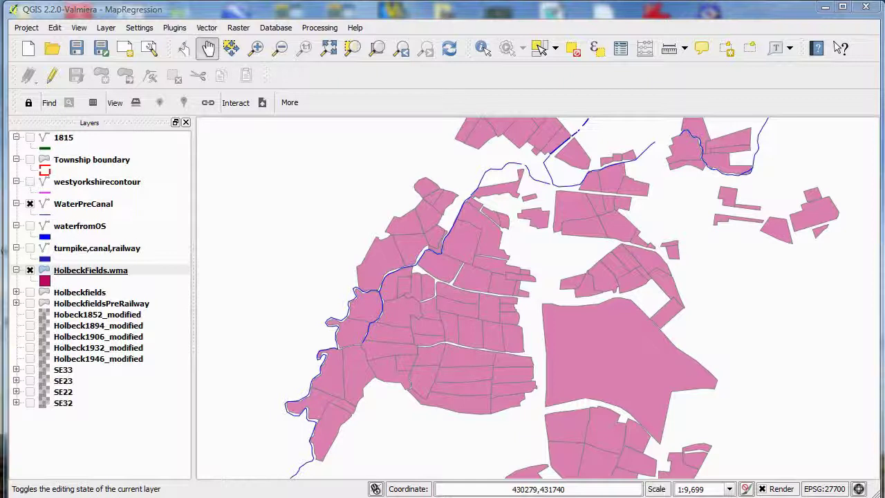
# Step: Style the HolbeckFields.wma layer as Categorized by the Owner column, classify its values and apply the style
pyautogui.rightClick(78, 276)
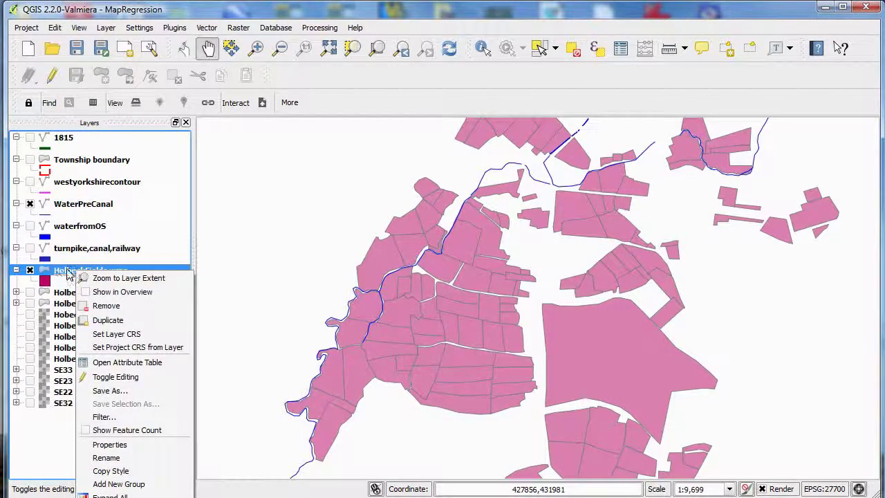
pyautogui.click(156, 445)
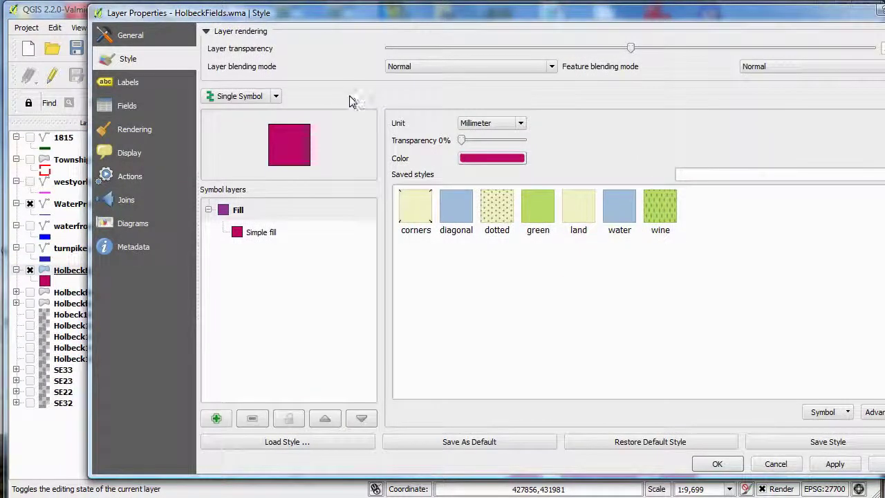
pyautogui.click(277, 98)
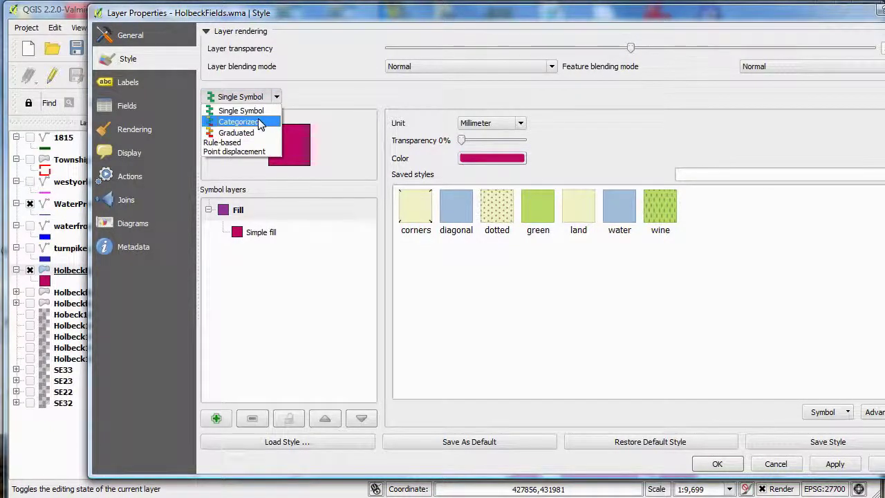
pyautogui.click(257, 122)
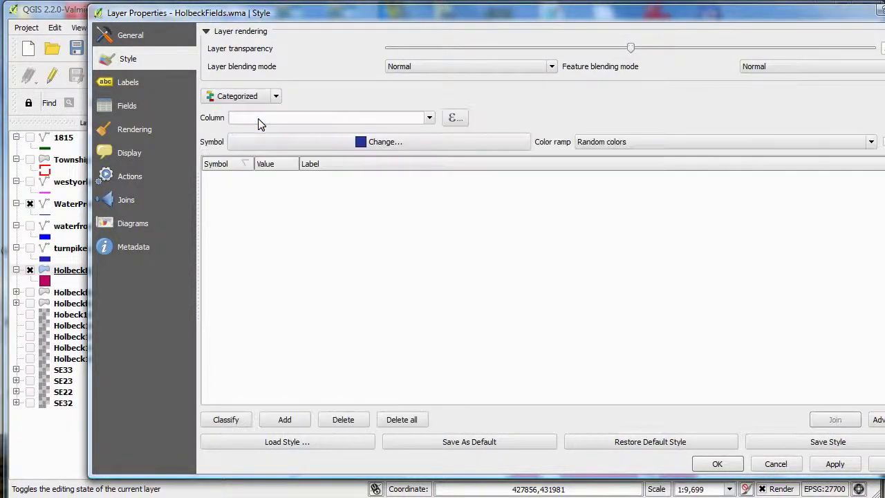
pyautogui.click(429, 120)
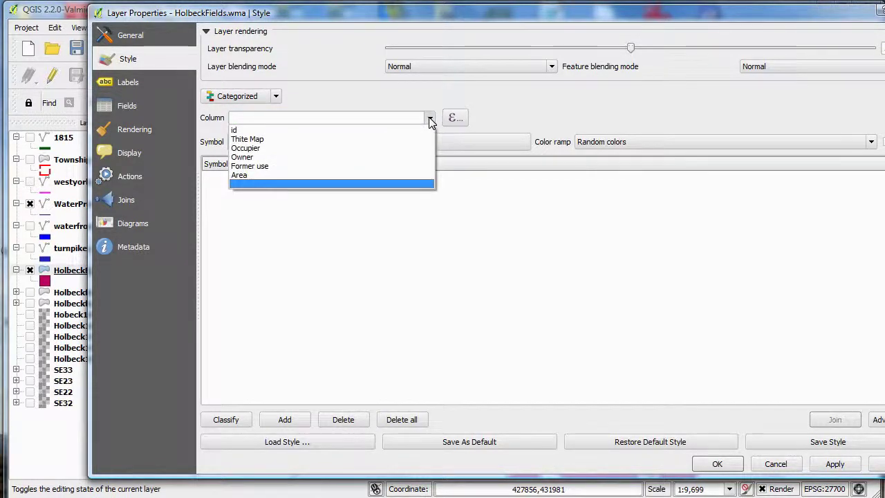
pyautogui.click(260, 157)
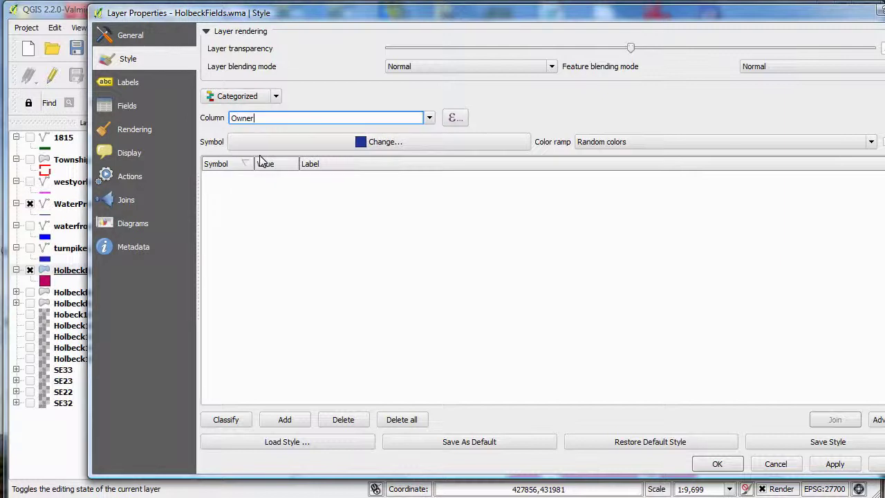
pyautogui.click(233, 422)
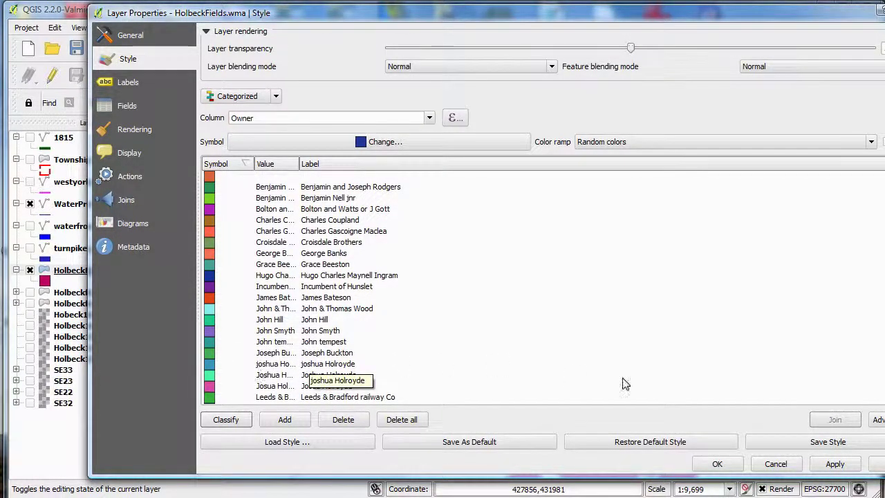
pyautogui.click(834, 464)
pyautogui.click(717, 463)
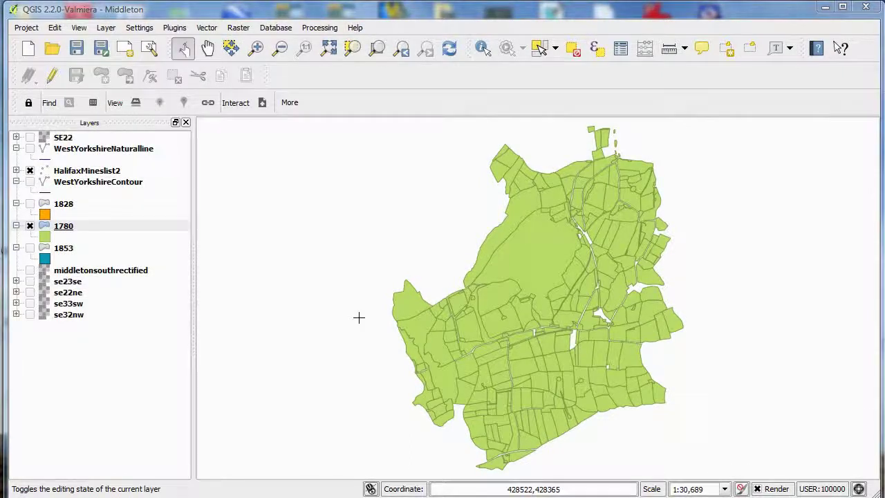
# Step: In the Middleton project, set the 1780 layer's style to Categorized on the woodland column and classify its values
pyautogui.rightClick(63, 229)
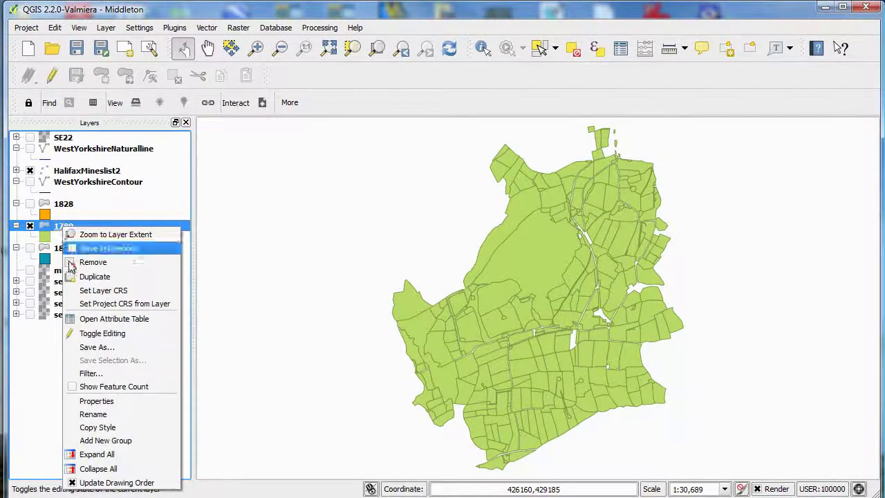
pyautogui.click(128, 402)
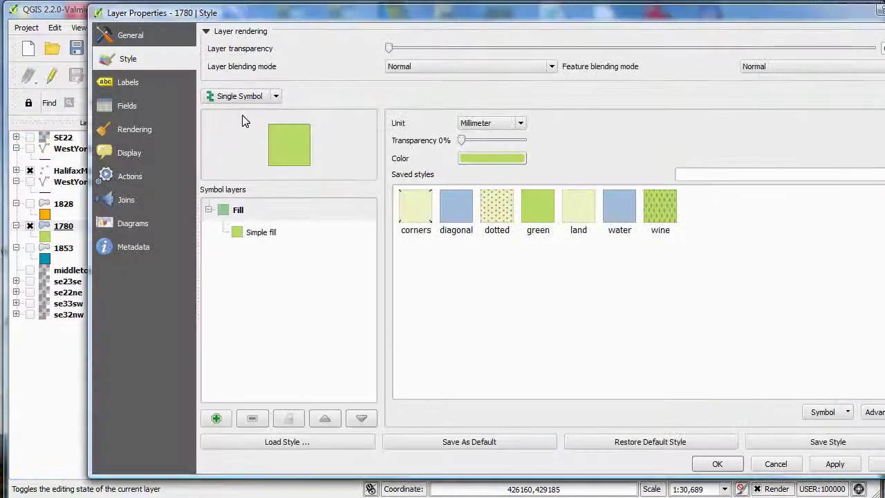
pyautogui.click(275, 96)
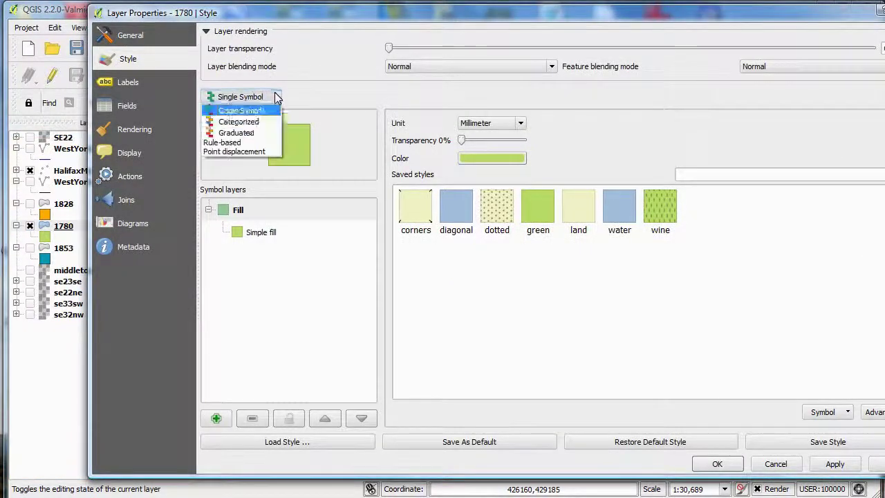
pyautogui.click(246, 124)
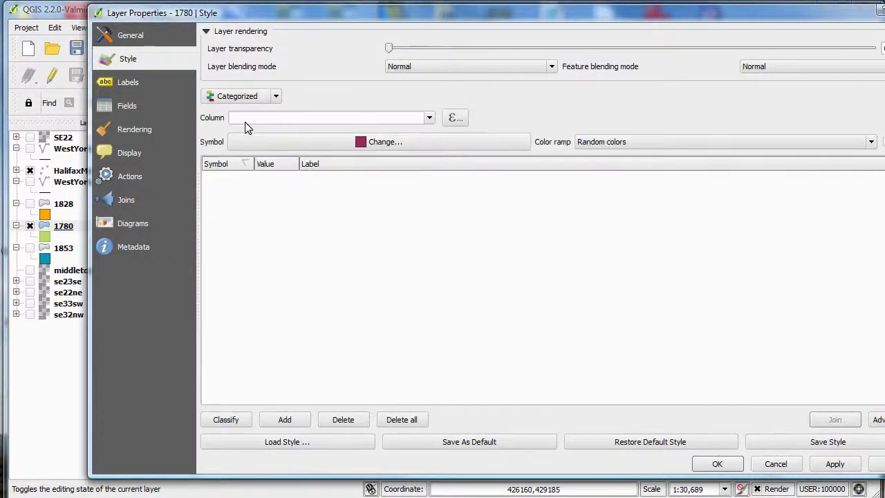
pyautogui.click(429, 118)
pyautogui.click(321, 148)
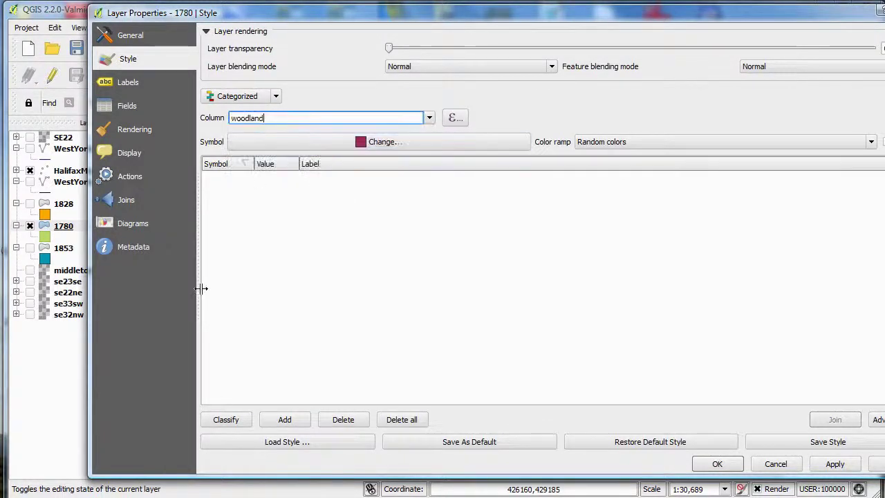
pyautogui.click(225, 419)
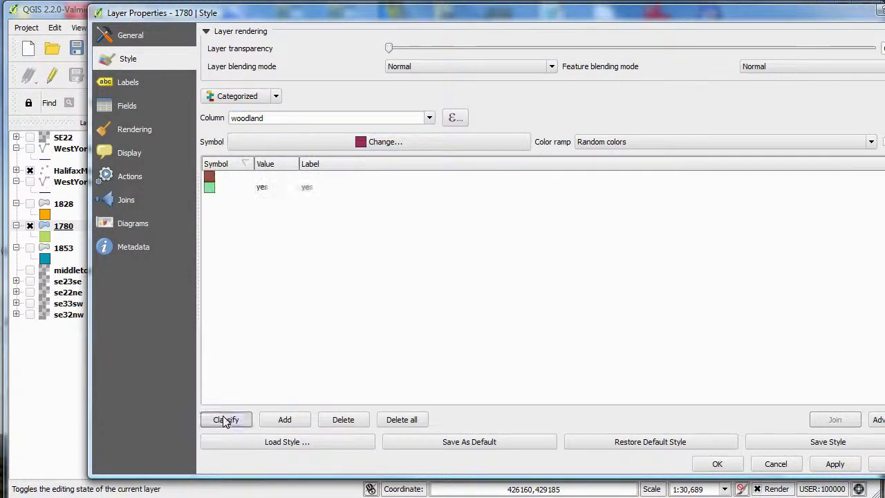
# Step: Recolour the woodland "yes" class dark green and the blank class olive, and apply the style to the 1780 layer
pyautogui.doubleClick(210, 188)
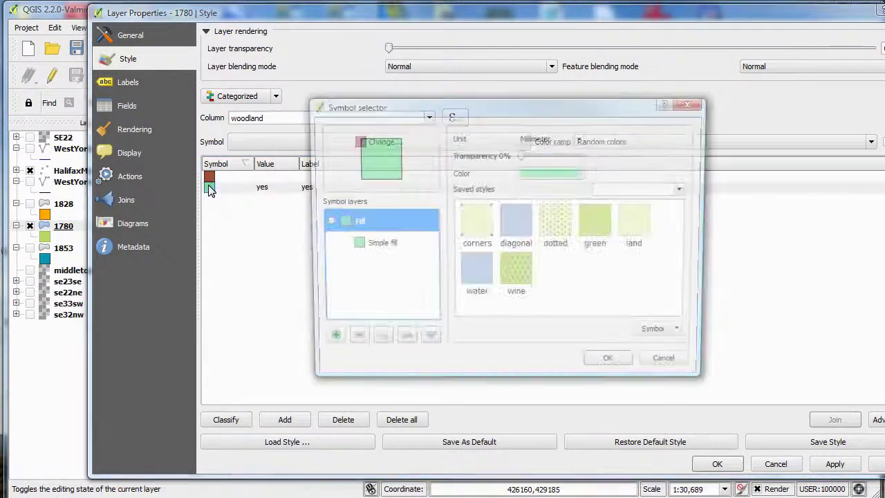
pyautogui.click(553, 171)
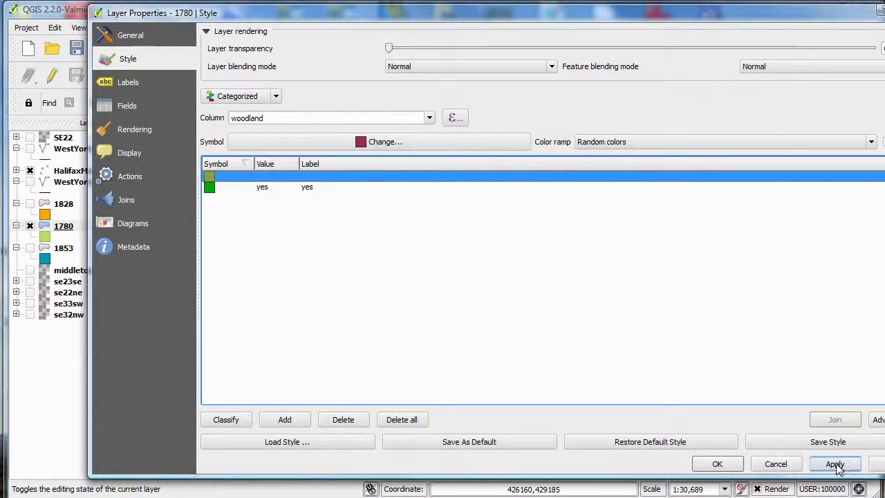
pyautogui.click(834, 464)
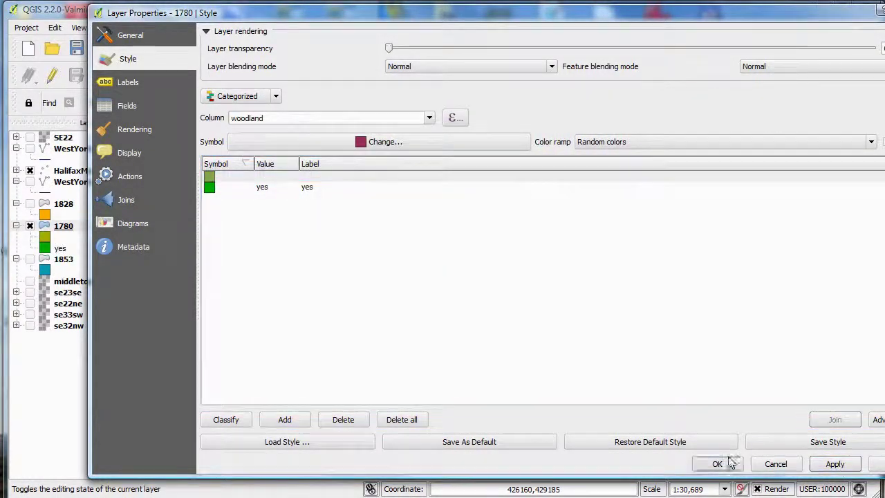
pyautogui.click(719, 465)
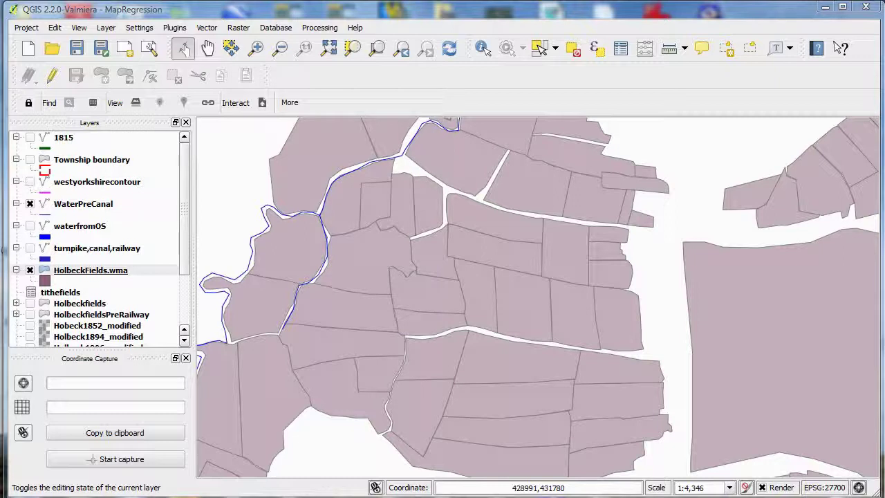
# Step: Filter the HolbeckFields.wma attribute table on the Occupier column by the occupier's surname, with case sensitivity off
pyautogui.rightClick(89, 272)
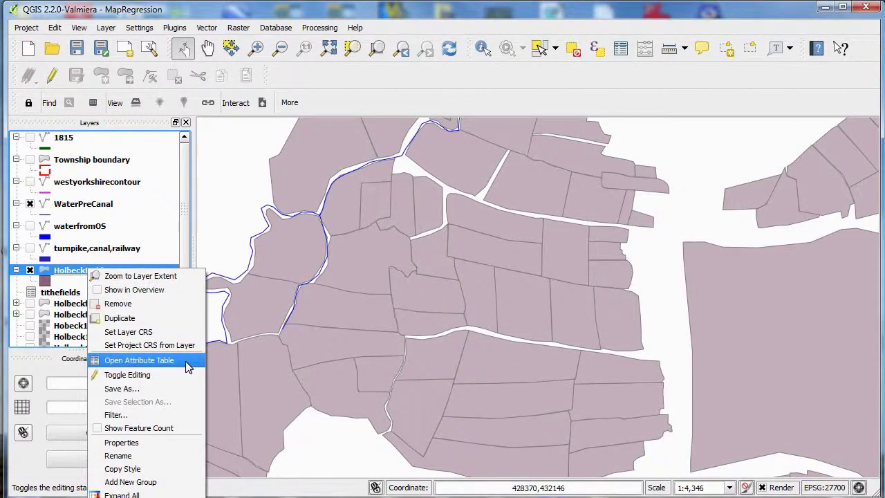
pyautogui.click(152, 360)
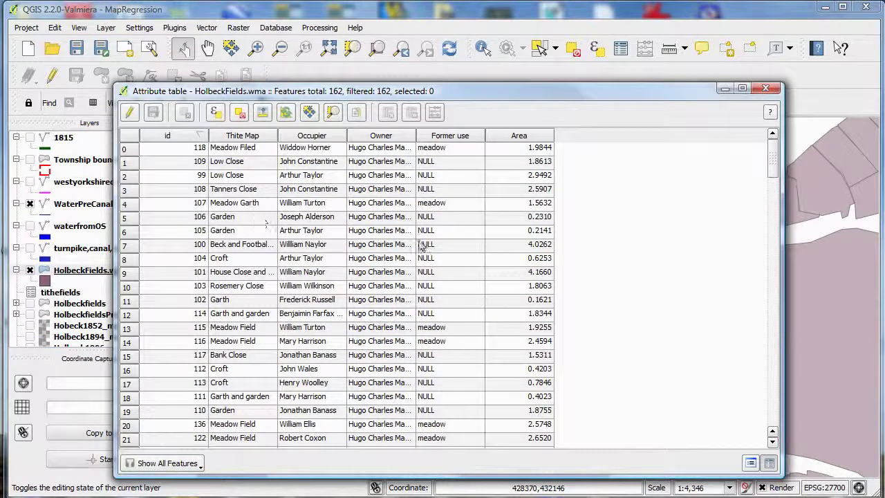
pyautogui.moveTo(494, 93); pyautogui.dragTo(497, 18)
pyautogui.click(202, 389)
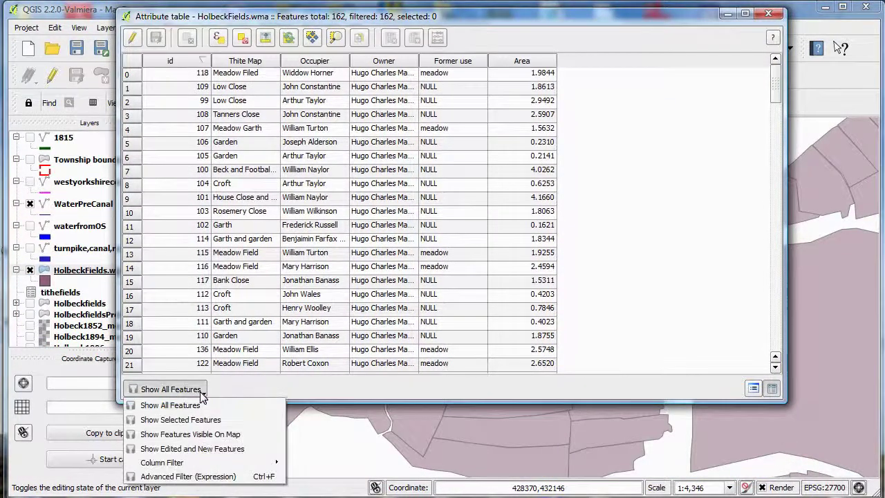
pyautogui.moveTo(168, 467)
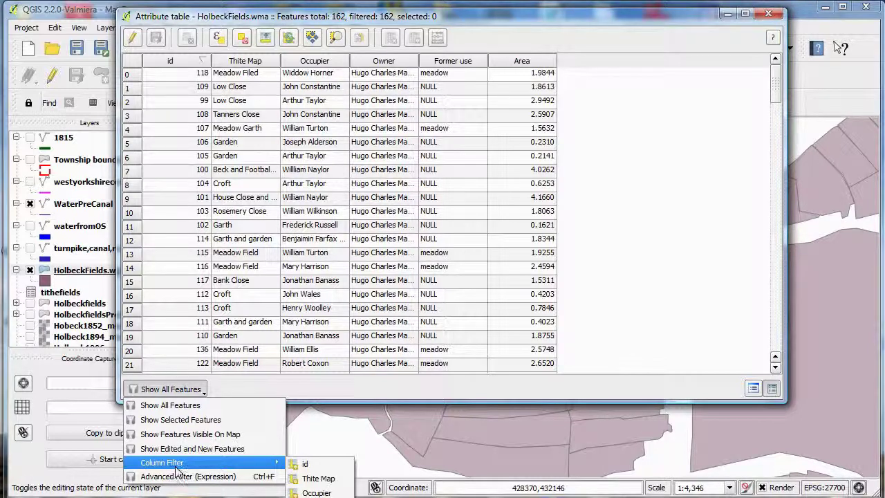
pyautogui.click(328, 493)
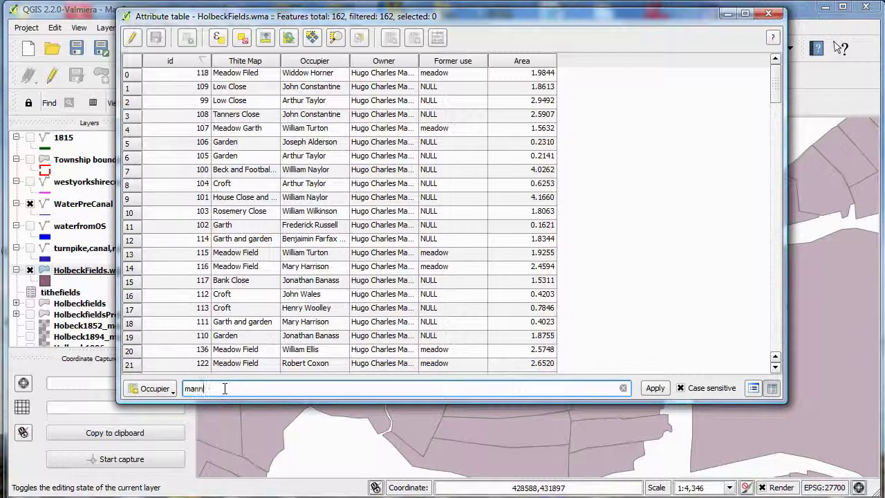
pyautogui.click(681, 388)
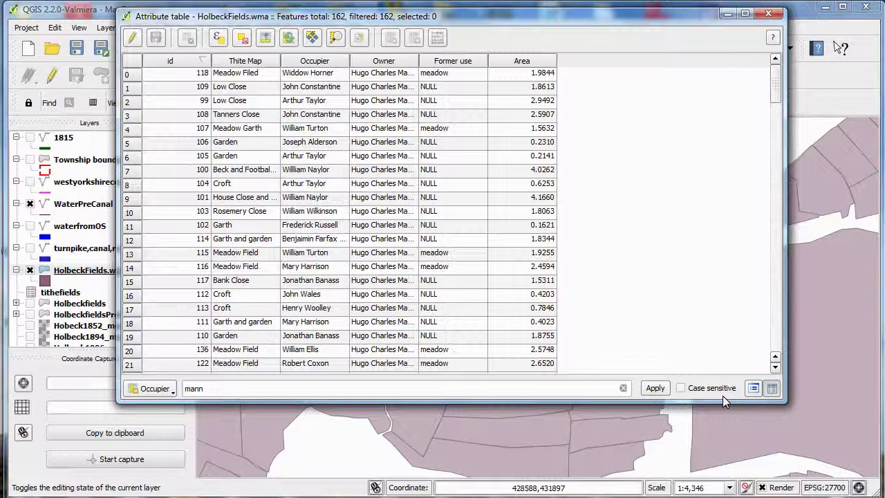
pyautogui.click(655, 388)
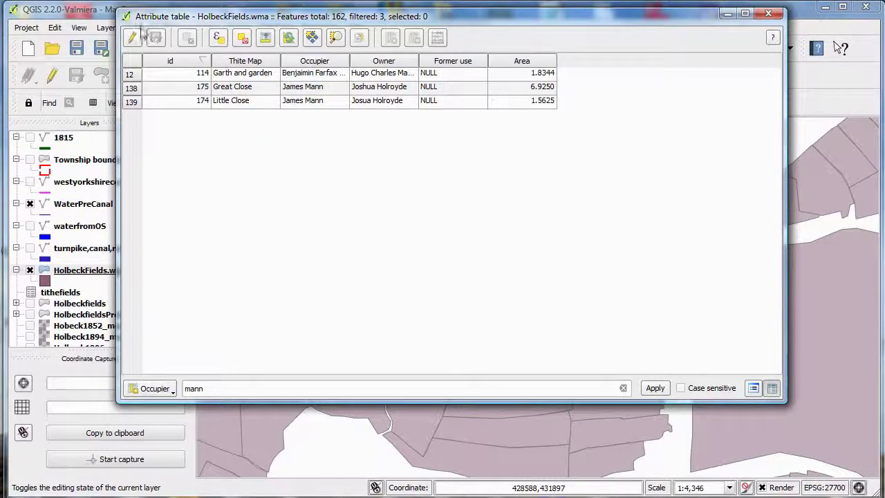
# Step: Select all the filtered rows, close the attribute table and locate the highlighted fields on the map
pyautogui.click(130, 74)
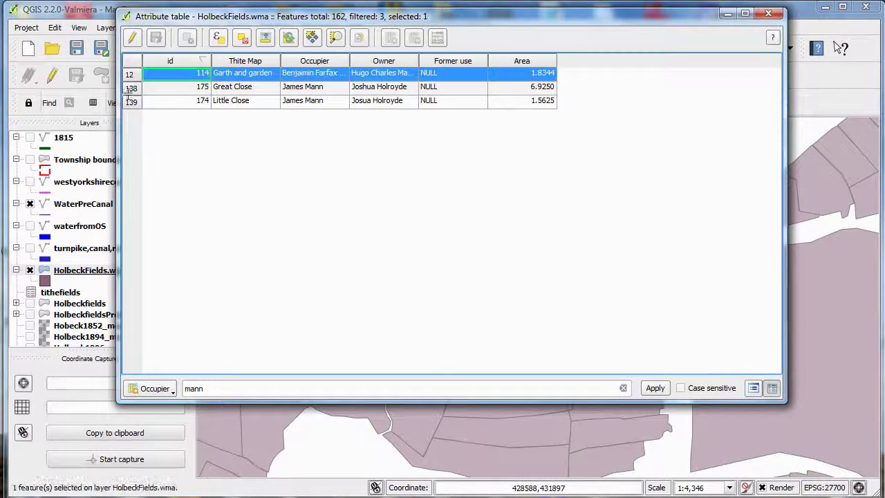
pyautogui.keyDown('shift'); pyautogui.click(133, 104); pyautogui.keyUp('shift')
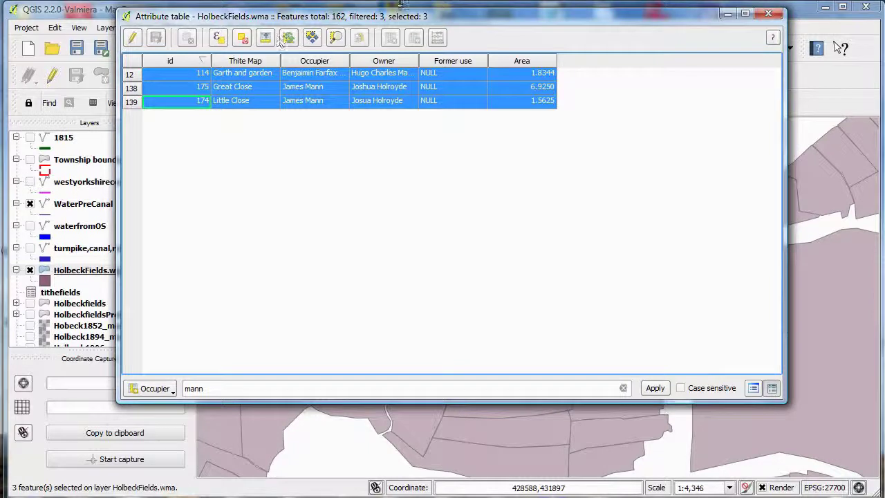
pyautogui.click(768, 13)
pyautogui.scroll(-1, 546, 257)
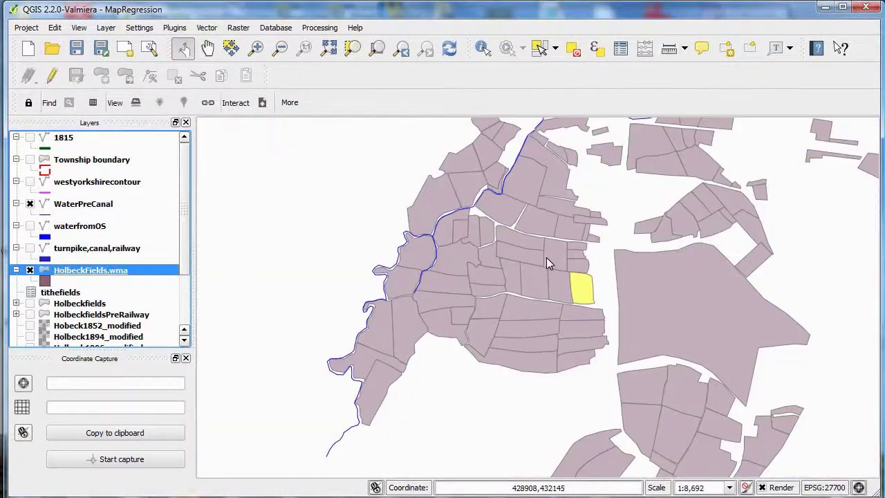
pyautogui.scroll(-1, 546, 257)
pyautogui.click(207, 48)
pyautogui.moveTo(662, 271); pyautogui.dragTo(533, 208)
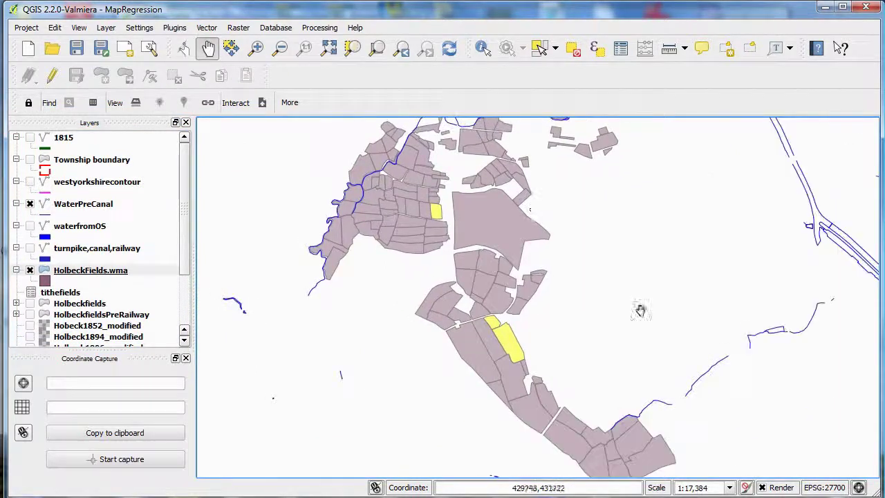
# Step: Copy the selected fields and show the options for pasting them as a new layer, without pasting
pyautogui.click(54, 29)
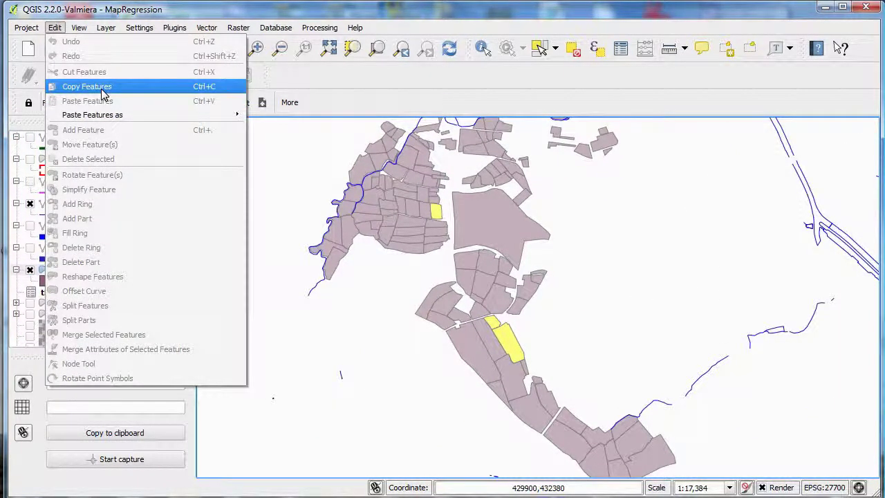
pyautogui.click(103, 89)
pyautogui.click(54, 27)
pyautogui.moveTo(208, 115)
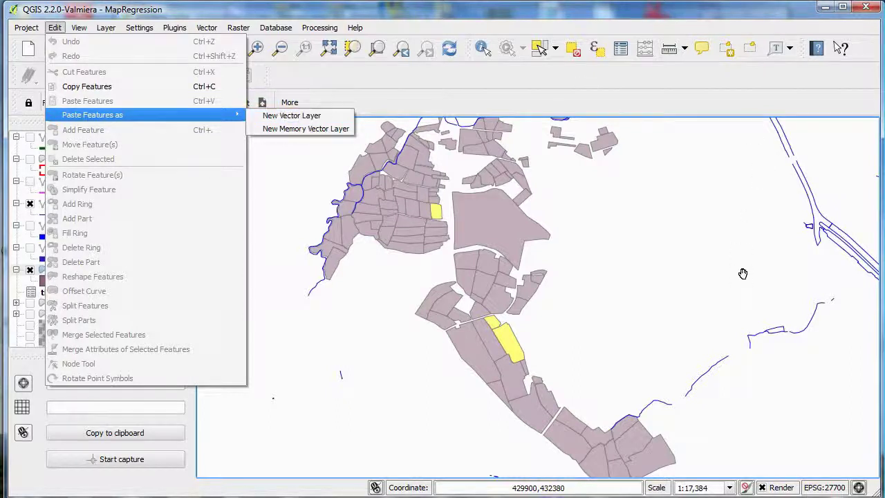
pyautogui.click(719, 265)
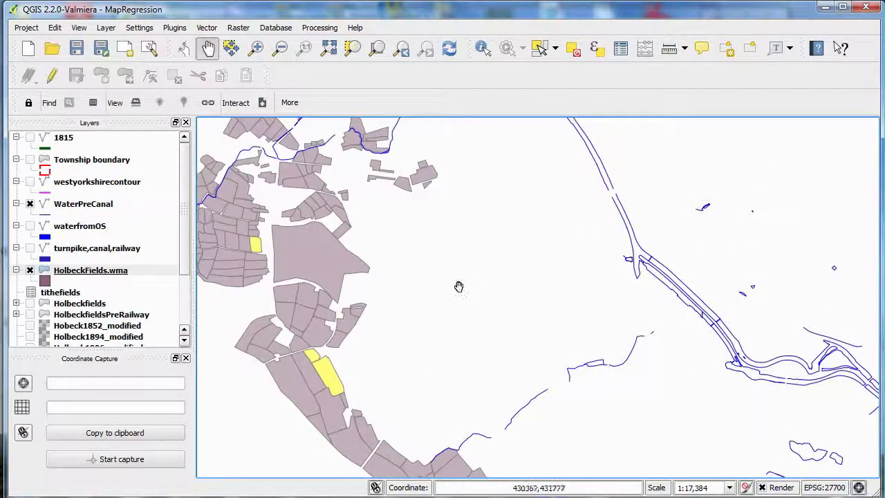
# Step: Open the attribute table of the HolbeckFields.wma layer
pyautogui.scroll(2, 365, 323)
pyautogui.moveTo(365, 320); pyautogui.dragTo(717, 337)
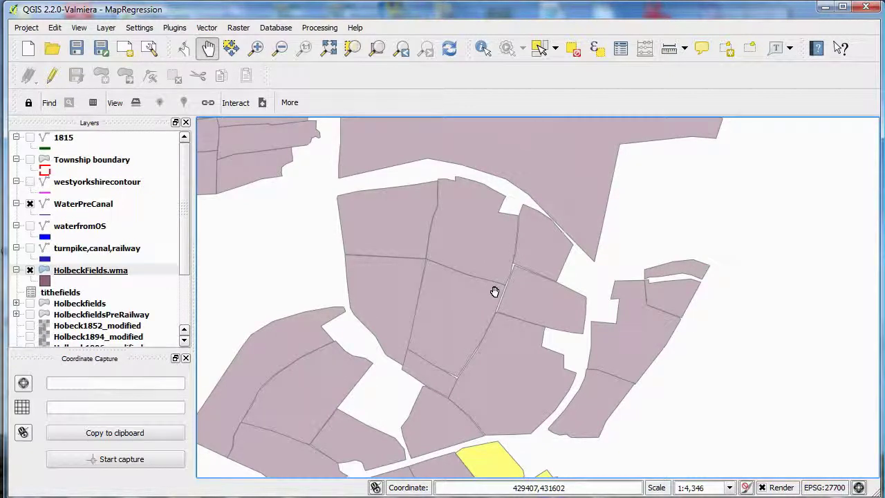
pyautogui.rightClick(90, 272)
pyautogui.click(129, 378)
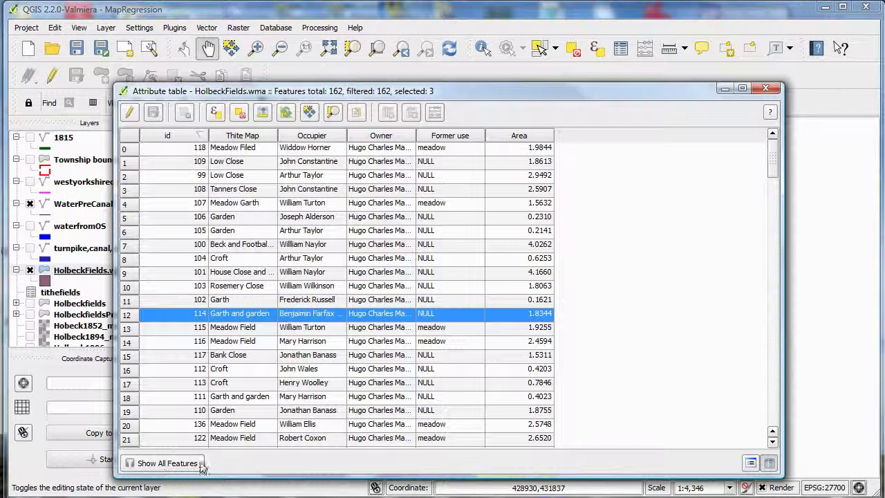
# Step: Filter the attribute table on the Occupier column by another occupier's surname, with case sensitivity off
pyautogui.click(197, 465)
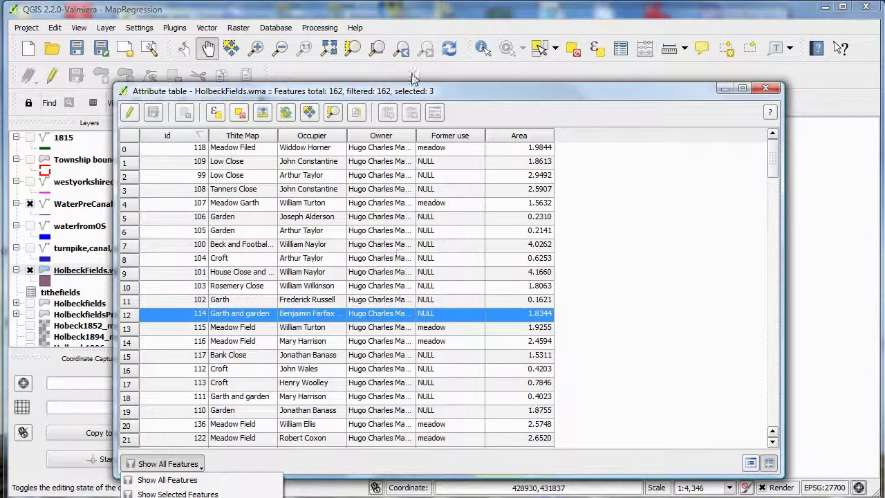
pyautogui.click(470, 96)
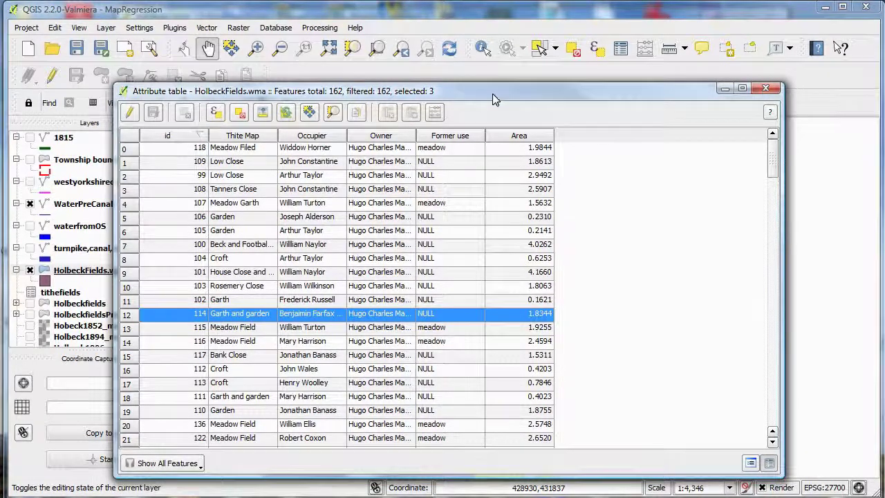
pyautogui.moveTo(492, 94); pyautogui.dragTo(496, 16)
pyautogui.click(199, 388)
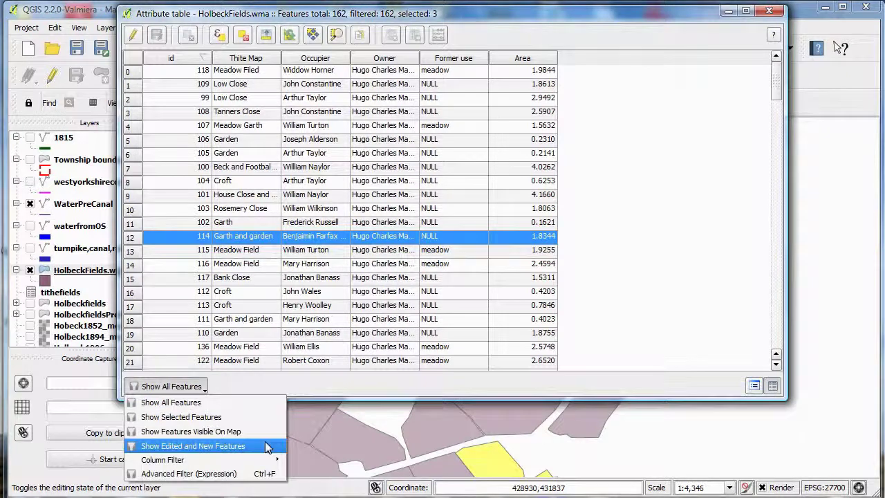
pyautogui.moveTo(274, 459)
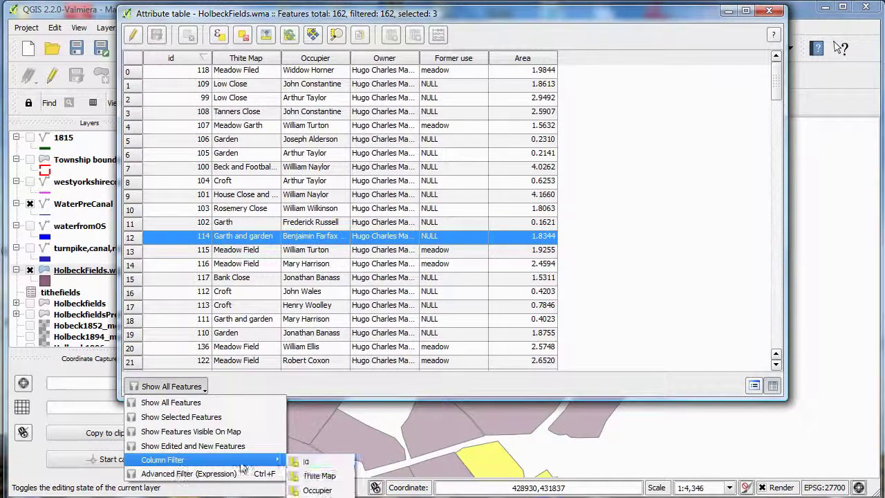
pyautogui.click(316, 489)
pyautogui.click(250, 385)
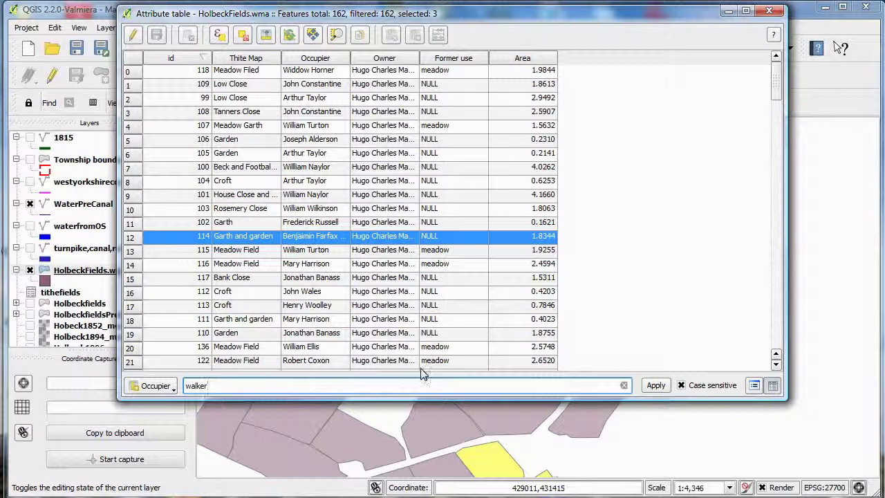
pyautogui.click(681, 385)
pyautogui.click(654, 386)
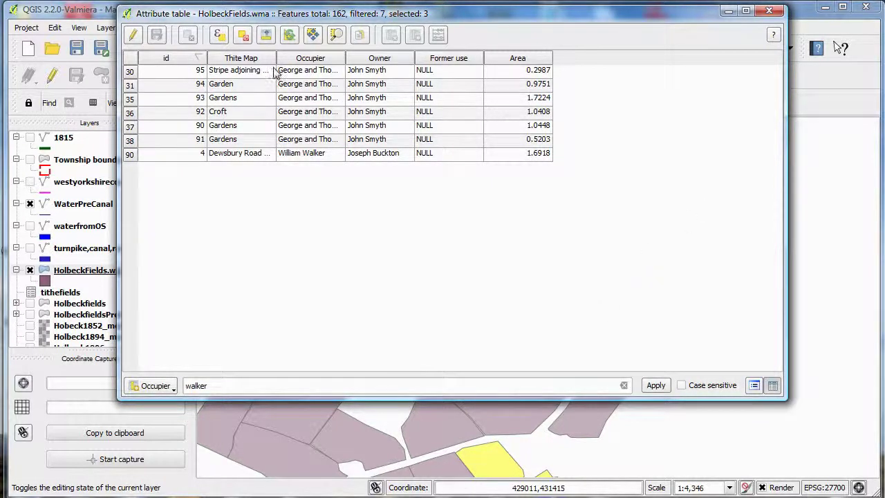
# Step: Select all the rows left by the occupier filter and inspect the highlighted fields on the labelled map
pyautogui.click(136, 73)
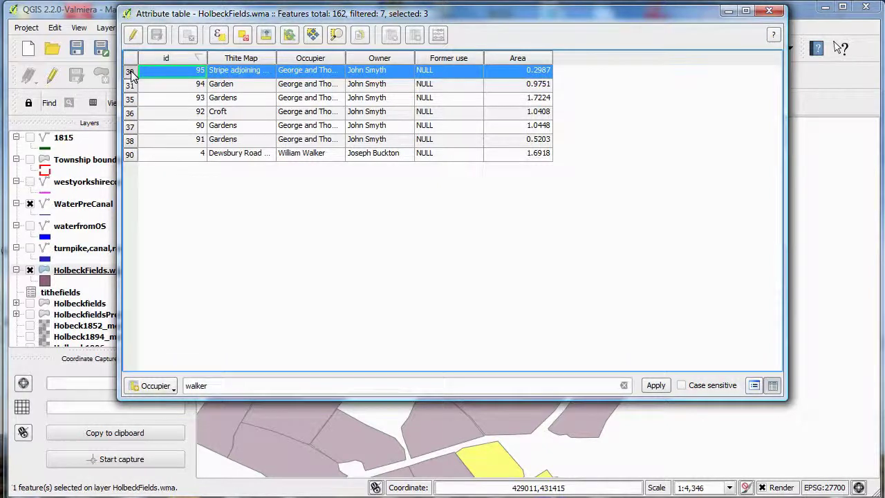
pyautogui.keyDown('shift'); pyautogui.click(130, 157); pyautogui.keyUp('shift')
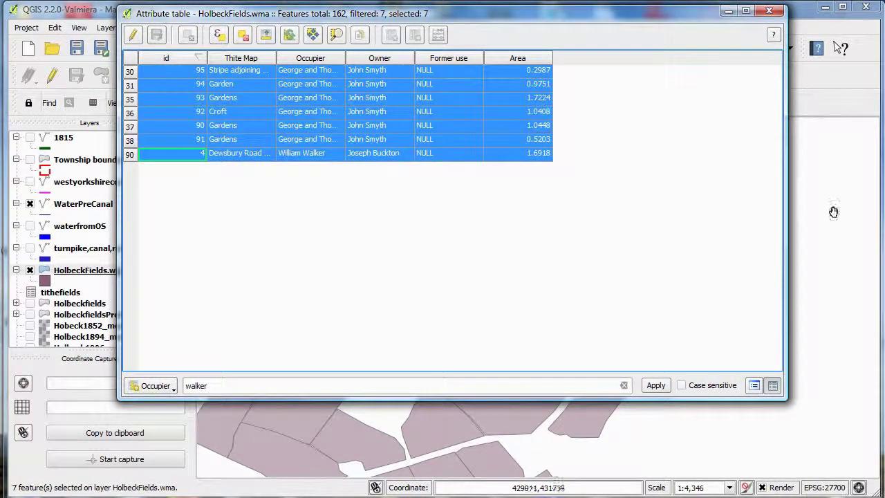
pyautogui.click(833, 212)
pyautogui.moveTo(833, 212); pyautogui.dragTo(533, 235)
pyautogui.scroll(-2, 533, 236)
pyautogui.scroll(1, 356, 266)
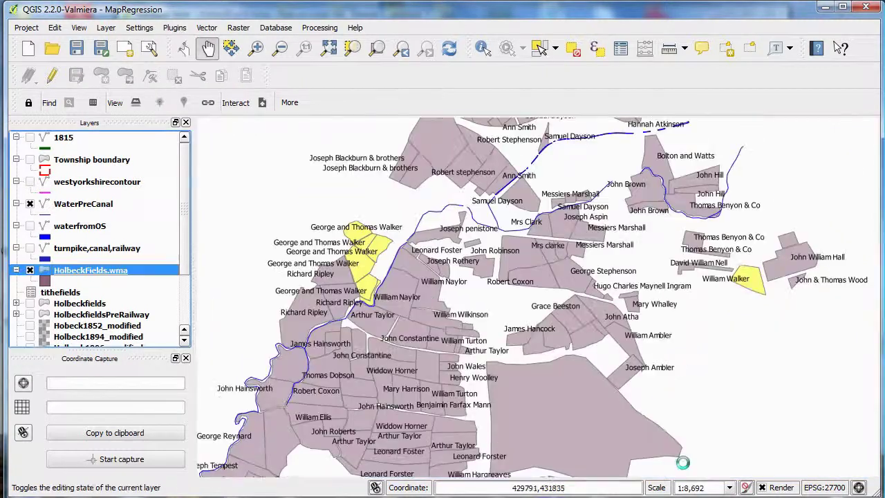
pyautogui.scroll(1, 356, 266)
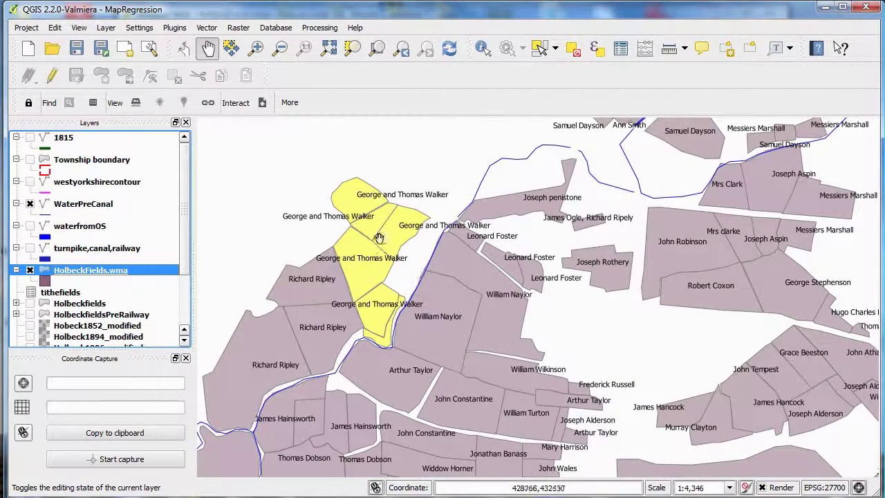
pyautogui.moveTo(724, 365); pyautogui.dragTo(381, 324)
pyautogui.moveTo(634, 356); pyautogui.dragTo(526, 432)
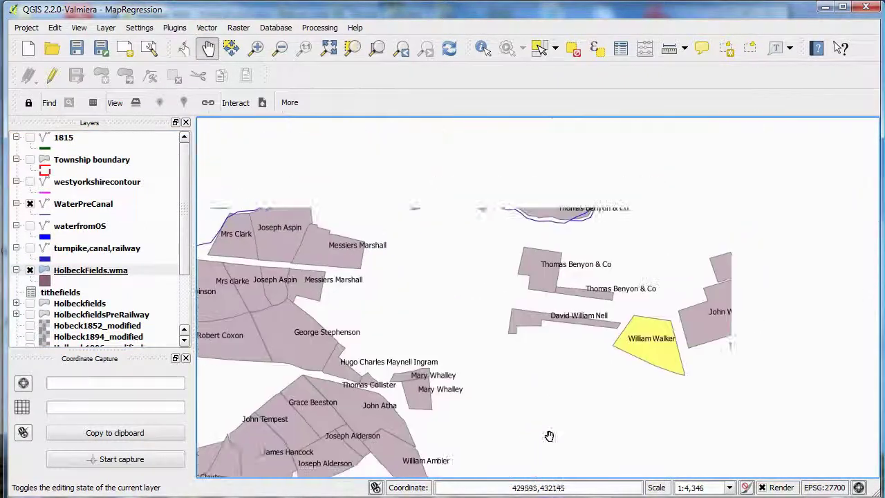
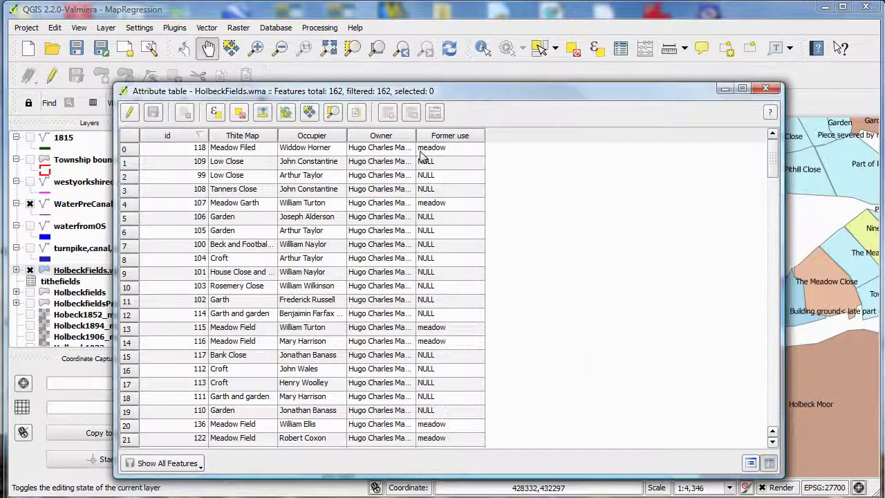
# Step: Start editing the HolbeckFields.wma layer and name a new whole-number field "area" in the Field calculator
pyautogui.click(131, 115)
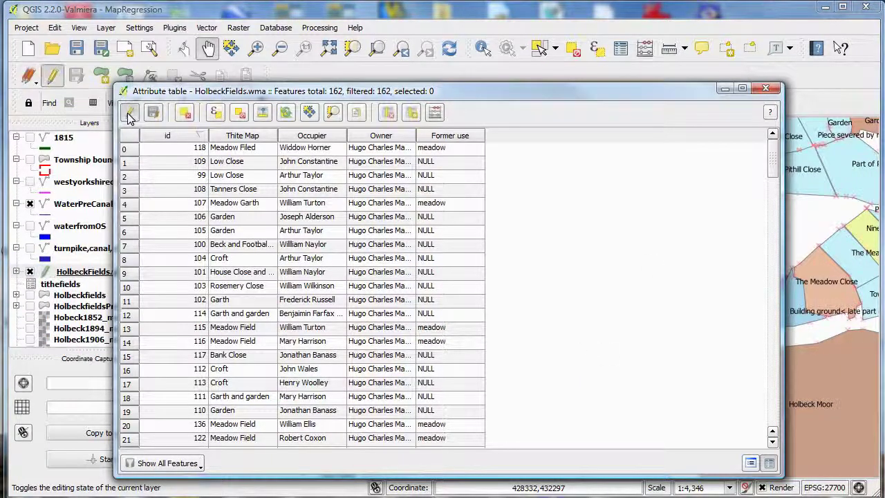
pyautogui.click(435, 117)
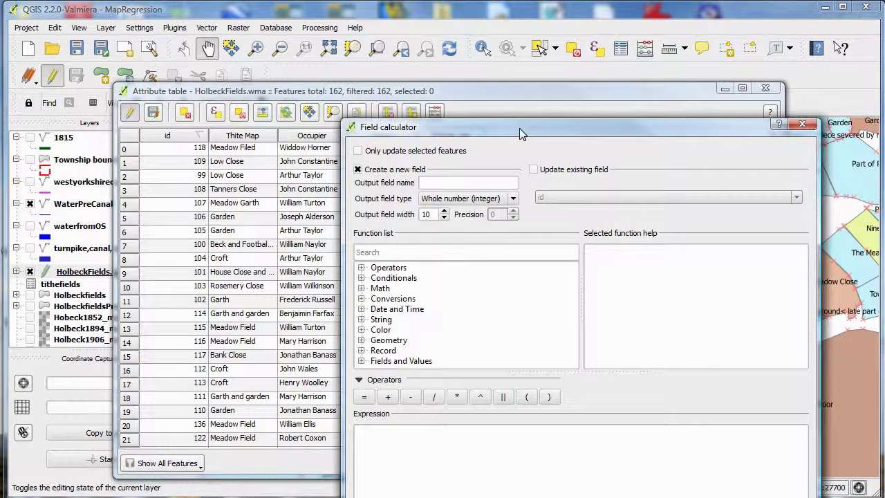
pyautogui.moveTo(465, 131); pyautogui.dragTo(581, 54)
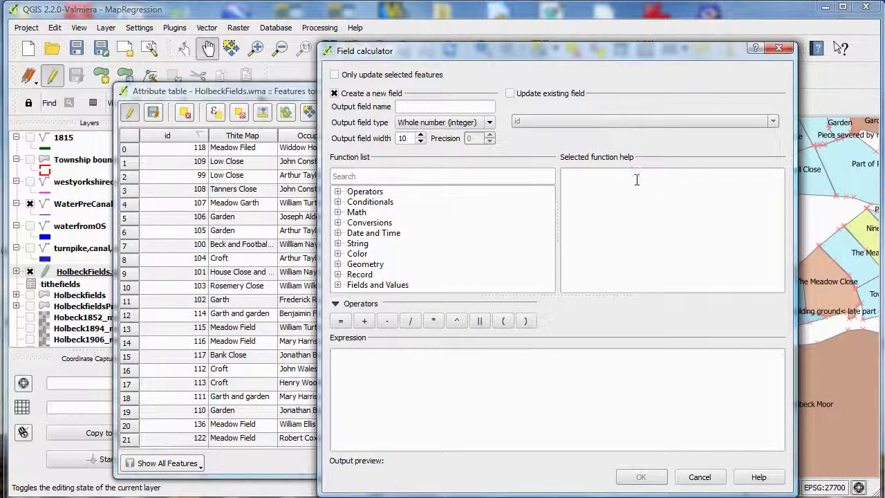
pyautogui.click(432, 106)
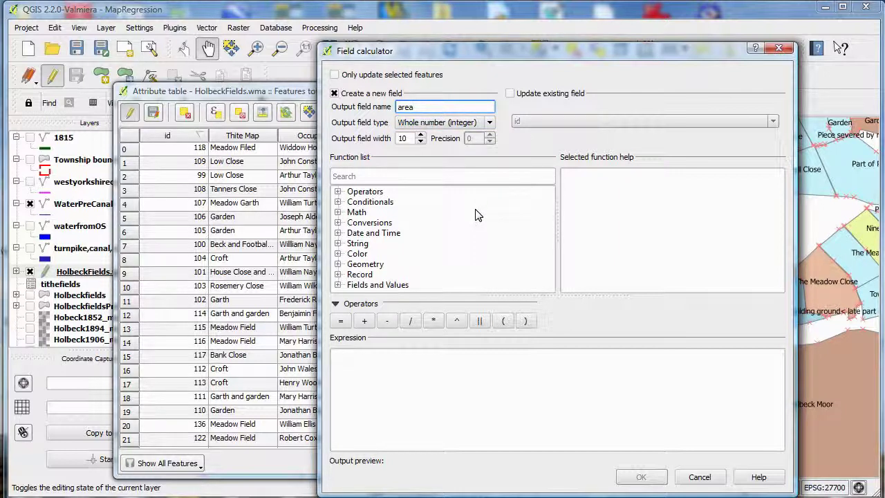
# Step: Build the expression $area * 0.0002471 from the Geometry functions and confirm the calculation of the new field
pyautogui.doubleClick(366, 266)
pyautogui.moveTo(549, 199); pyautogui.dragTo(549, 219)
pyautogui.click(372, 224)
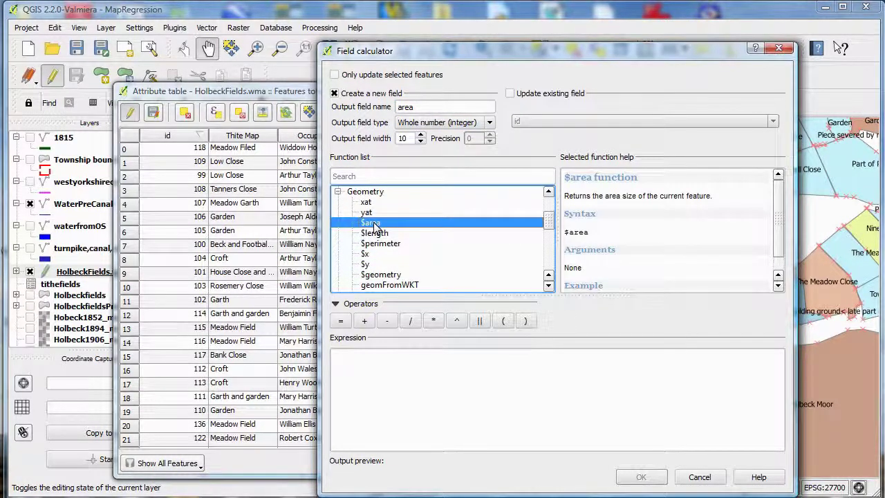
pyautogui.doubleClick(373, 226)
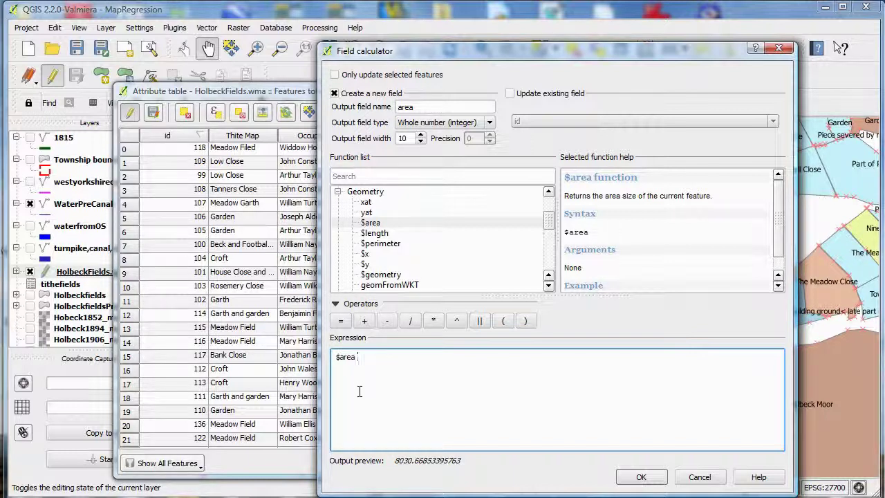
pyautogui.write('*')
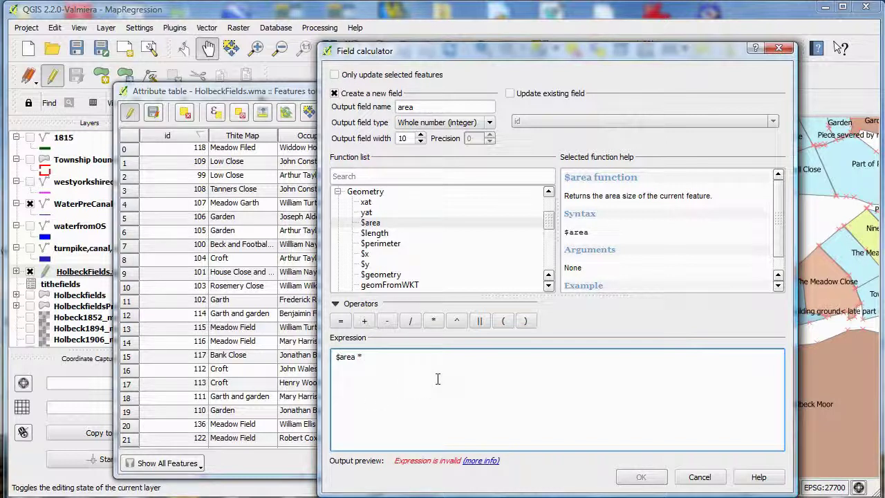
pyautogui.write(' 0.0')
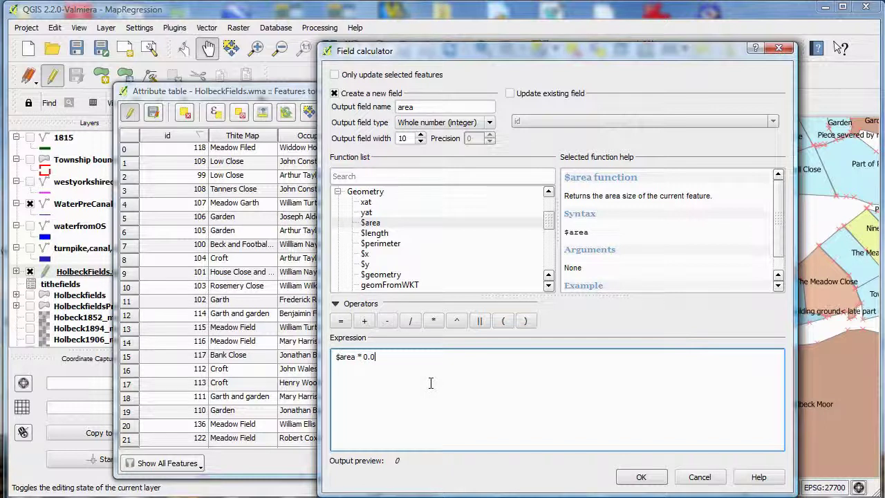
pyautogui.write('002471')
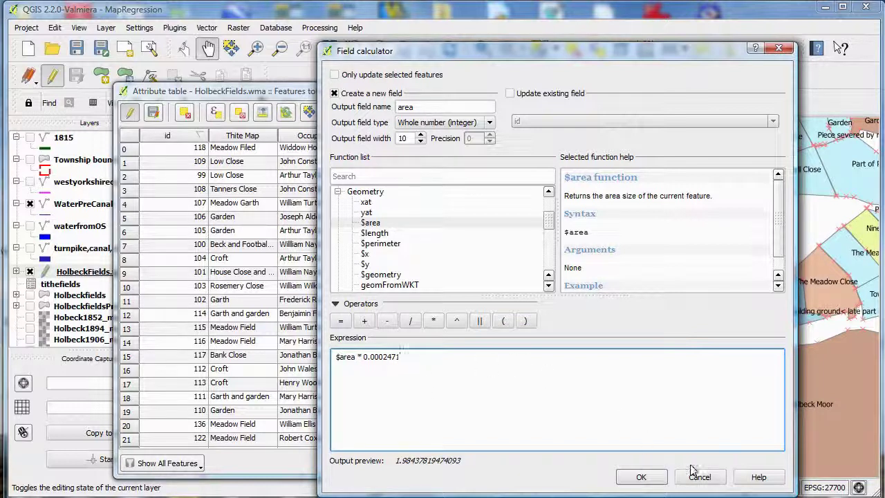
pyautogui.click(652, 479)
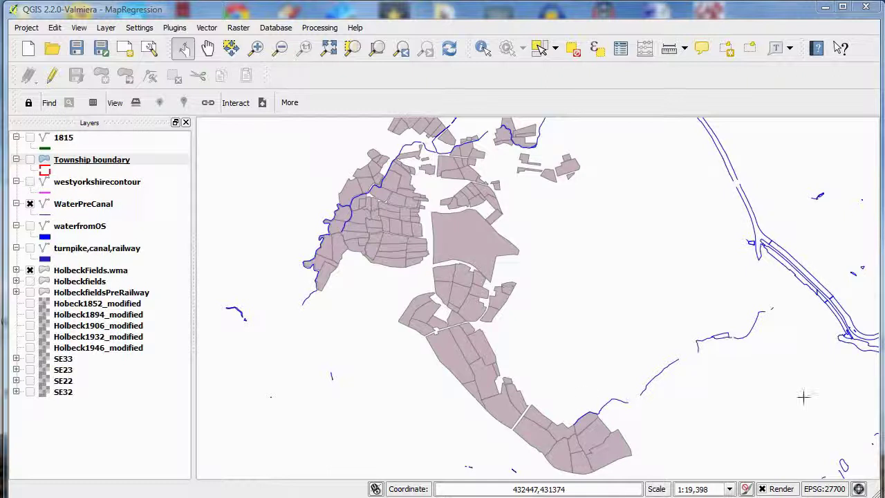
# Step: Open the HolbeckFields.wma attribute table, turn on editing and bring up the Field calculator
pyautogui.click(116, 273)
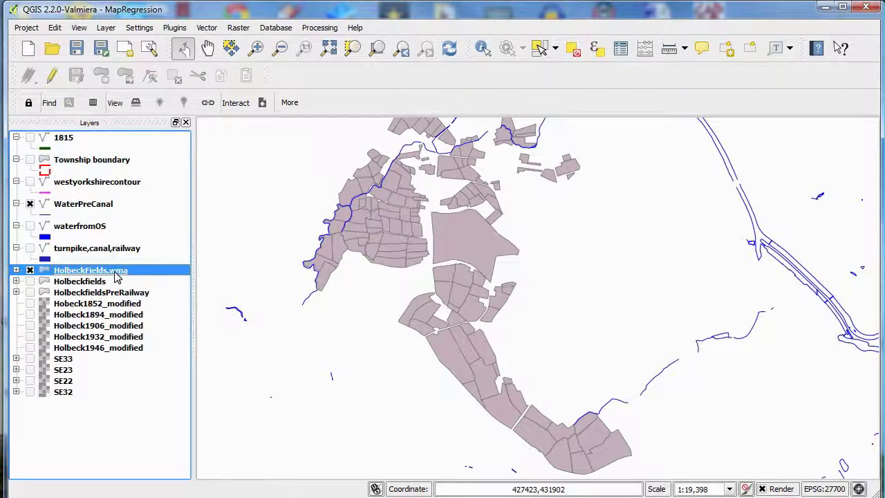
pyautogui.rightClick(117, 274)
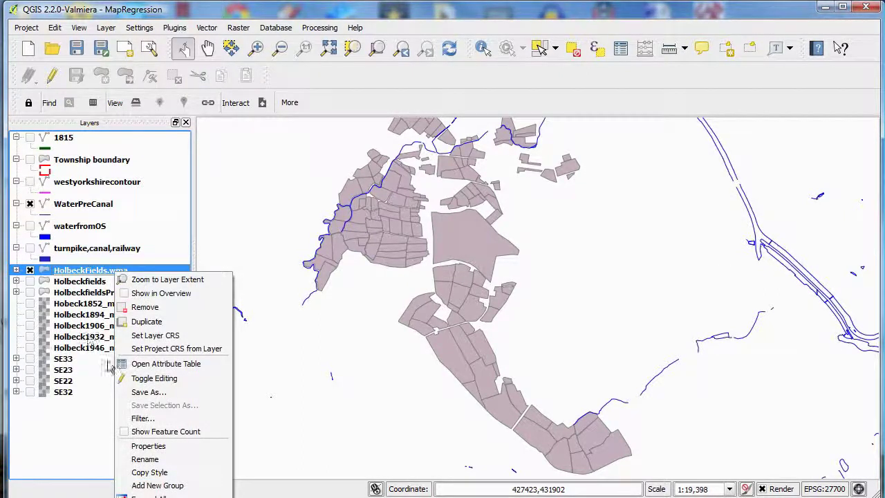
pyautogui.click(161, 364)
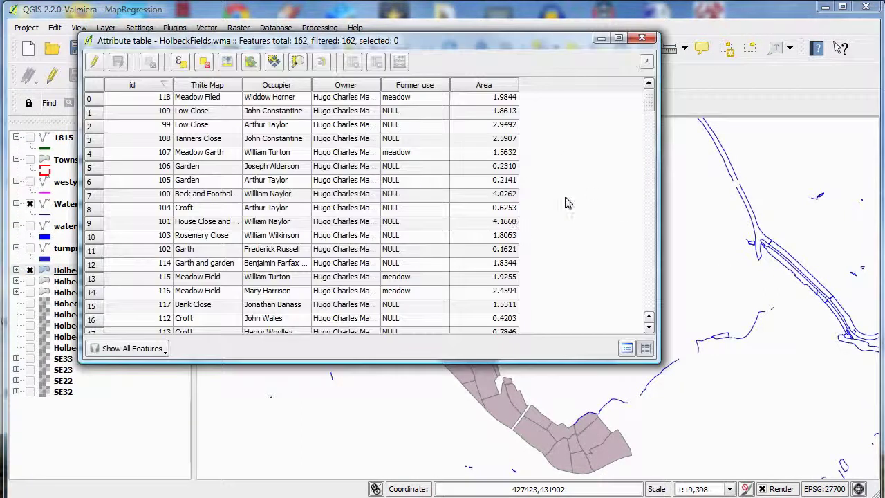
pyautogui.click(94, 61)
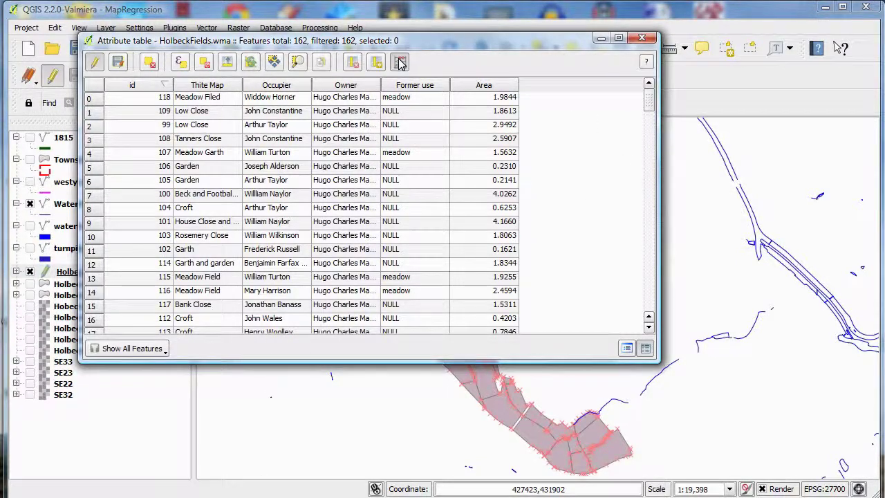
pyautogui.click(401, 63)
pyautogui.moveTo(503, 126); pyautogui.dragTo(482, 23)
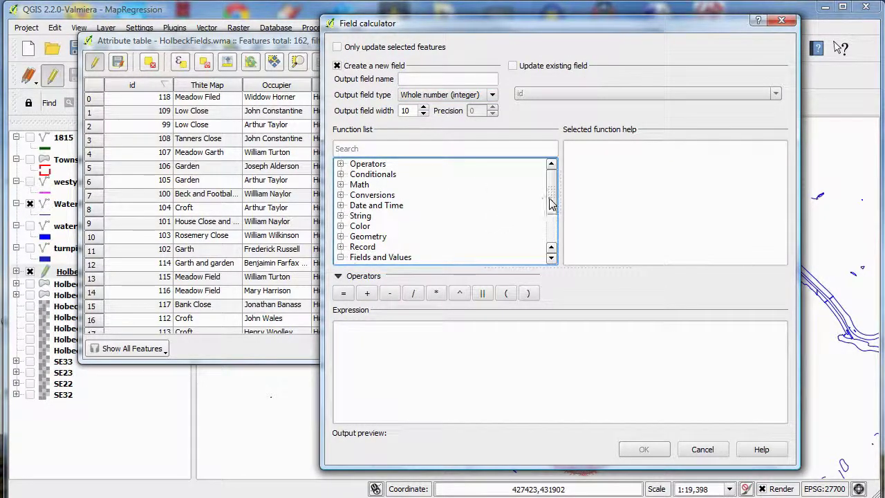
# Step: Insert the Occupier field from Fields and Values into the calculator expression
pyautogui.doubleClick(379, 258)
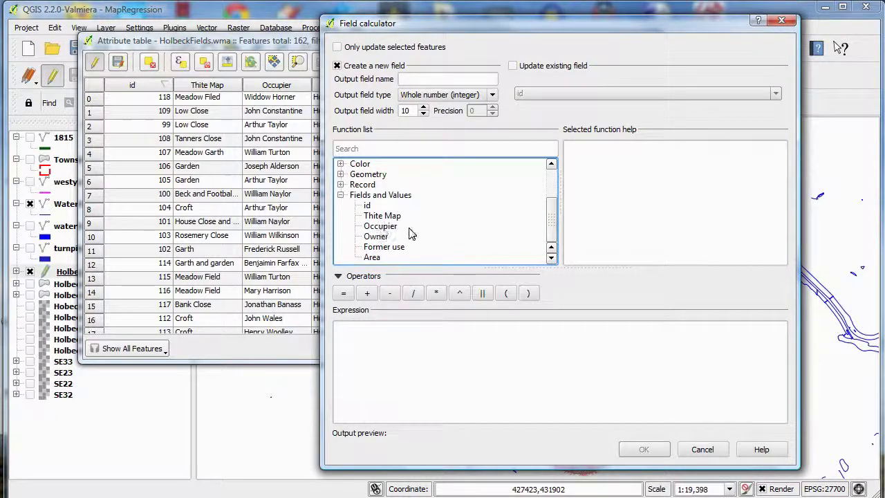
pyautogui.click(376, 229)
pyautogui.click(376, 230)
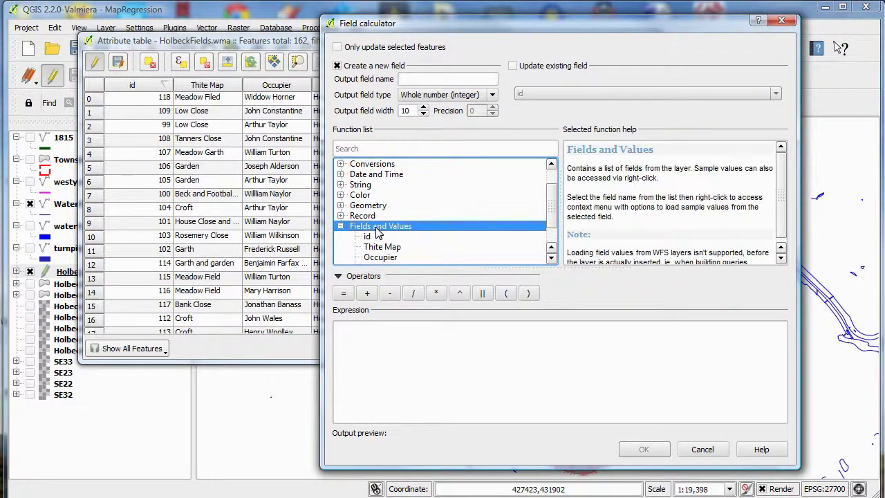
pyautogui.click(392, 259)
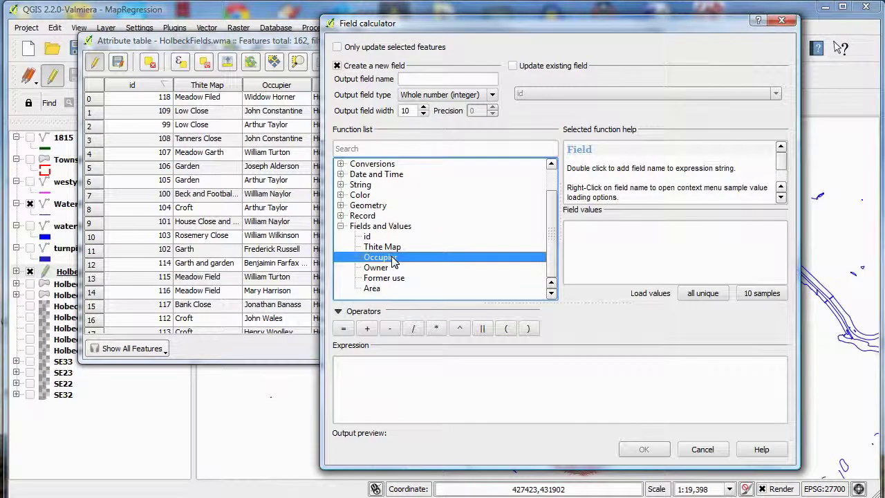
pyautogui.doubleClick(393, 260)
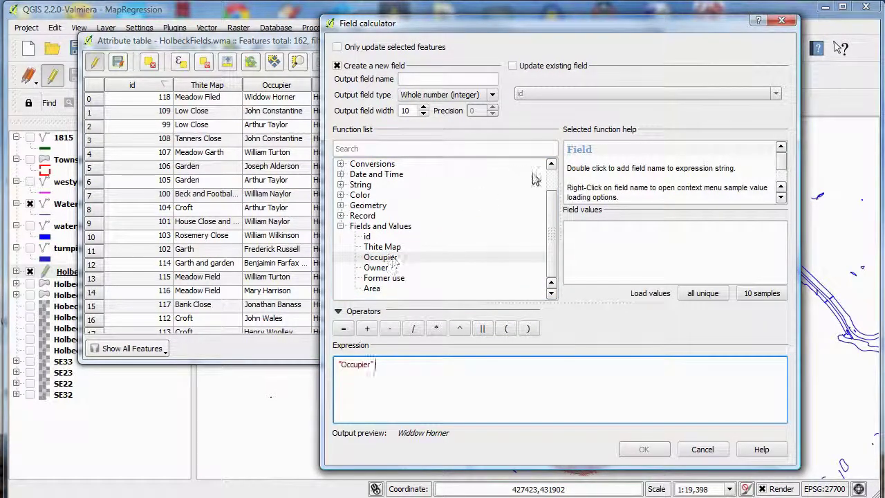
# Step: Complete the expression "Occupier" LIKE "Owner" and calculate it into a new Text (string) field named "owner occu"
pyautogui.scroll(1, 546, 216)
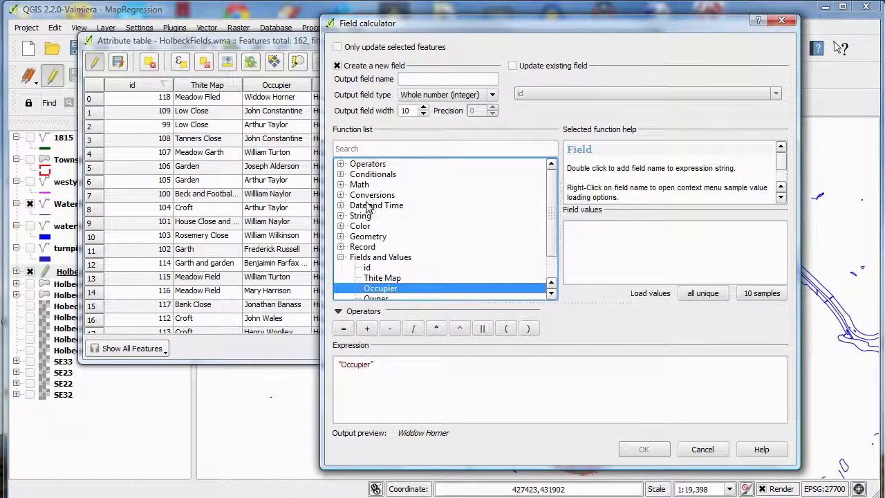
pyautogui.click(341, 164)
pyautogui.moveTo(551, 189); pyautogui.dragTo(547, 221)
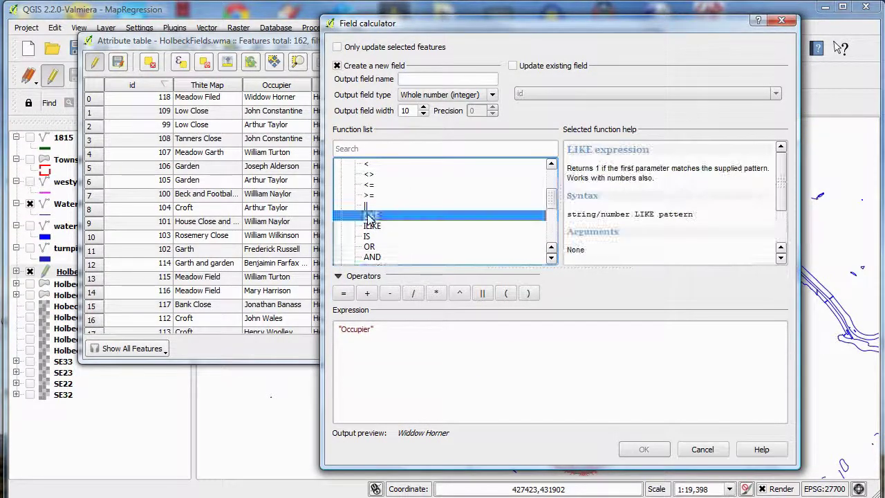
pyautogui.doubleClick(371, 215)
pyautogui.moveTo(551, 200); pyautogui.dragTo(551, 242)
pyautogui.click(370, 236)
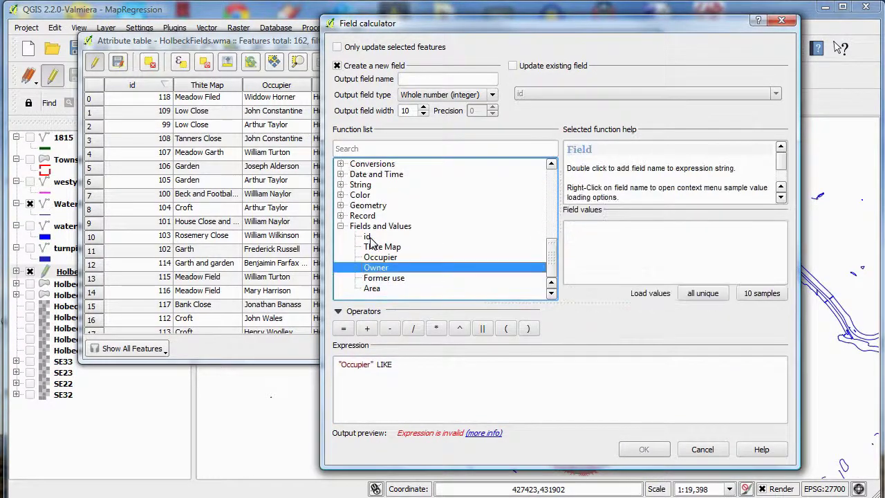
pyautogui.doubleClick(386, 273)
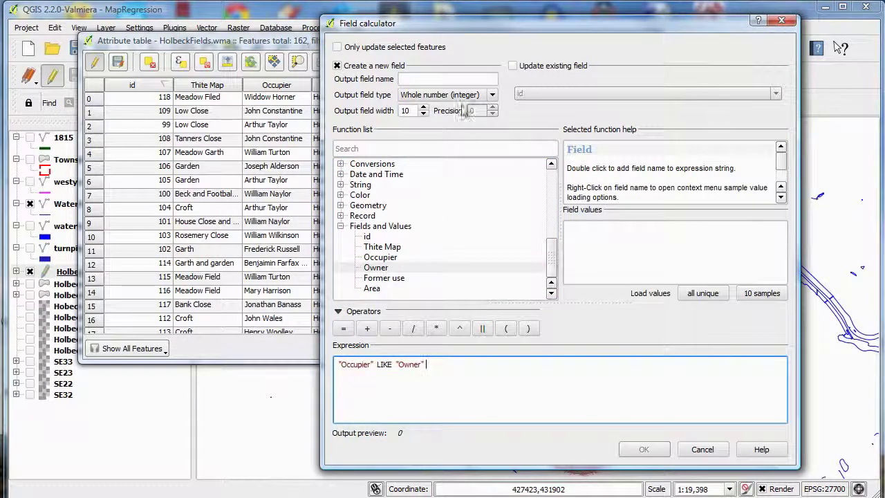
pyautogui.click(446, 79)
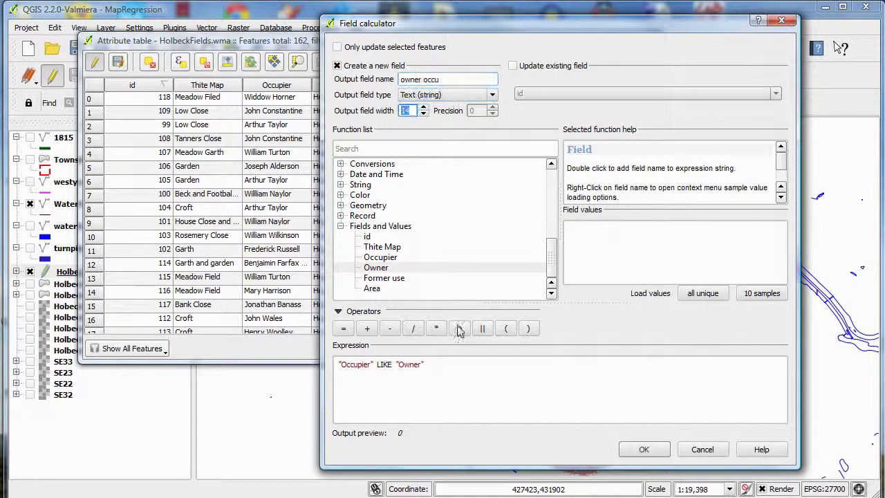
pyautogui.click(645, 450)
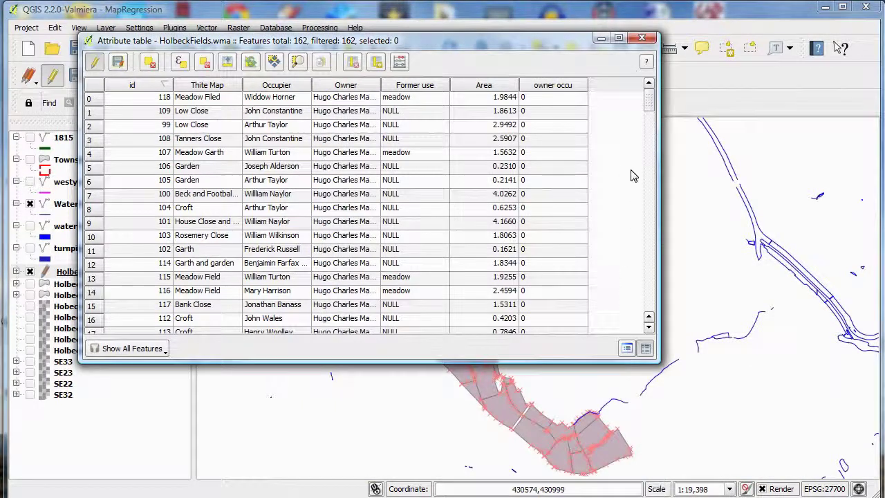
# Step: Sort the HolbeckFields.wma attribute table by owner occu and select all rows with the value 1
pyautogui.click(574, 85)
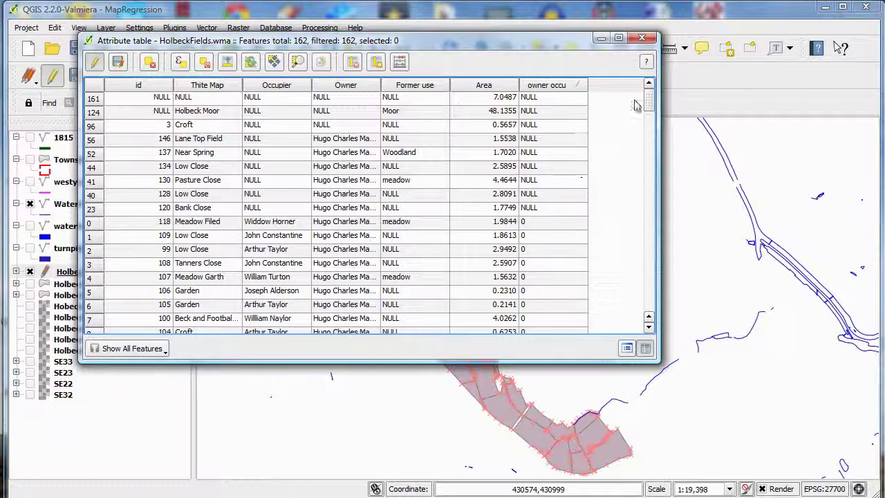
pyautogui.moveTo(648, 102); pyautogui.dragTo(647, 276)
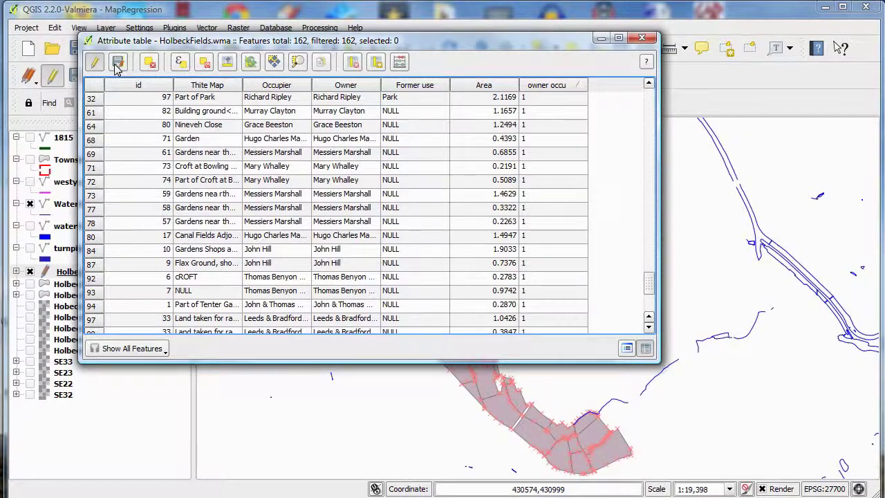
pyautogui.scroll(3, 650, 280)
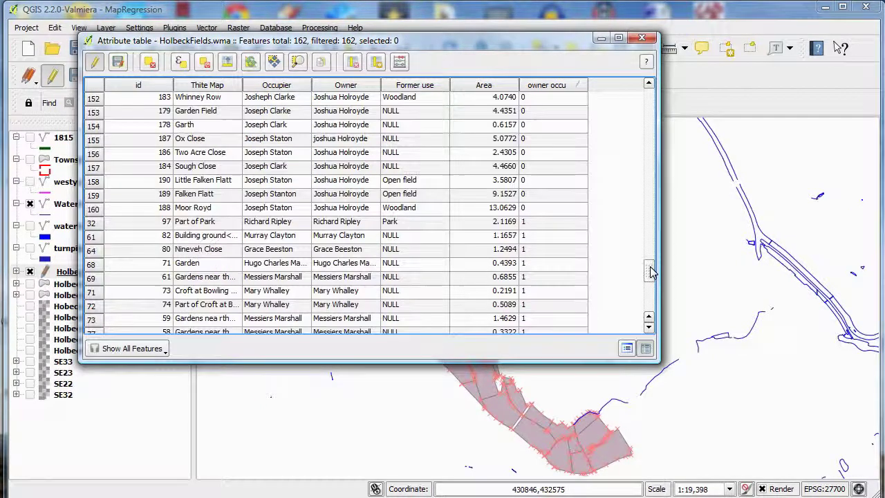
pyautogui.click(90, 223)
pyautogui.scroll(-2, 652, 286)
pyautogui.scroll(-5, 650, 287)
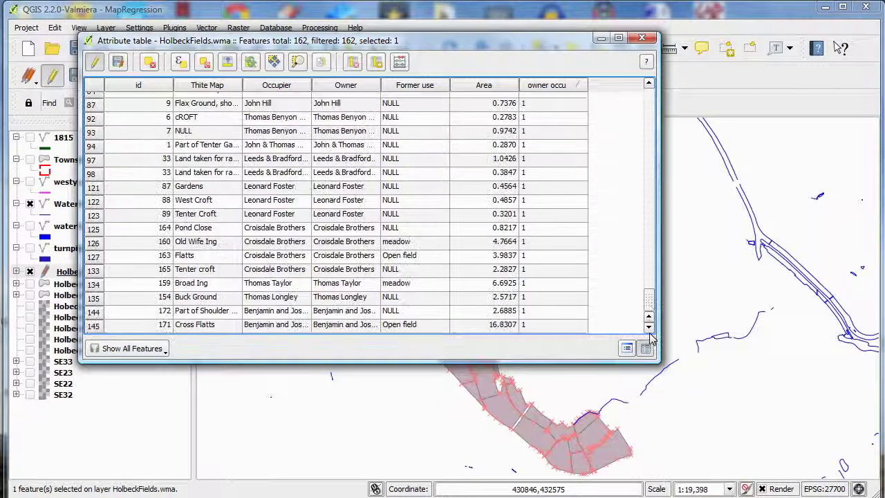
pyautogui.keyDown('shift'); pyautogui.click(92, 329); pyautogui.keyUp('shift')
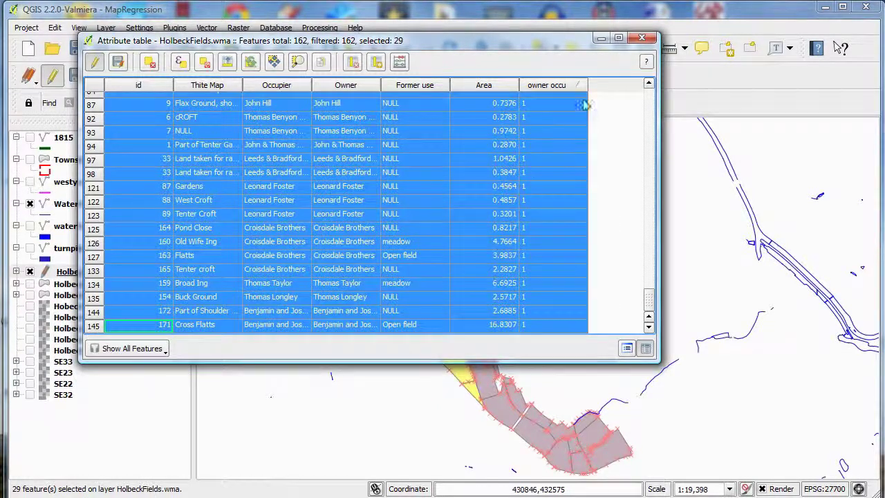
# Step: Return to the map and stop editing the HolbeckFields.wma layer, discarding the changes
pyautogui.click(664, 6)
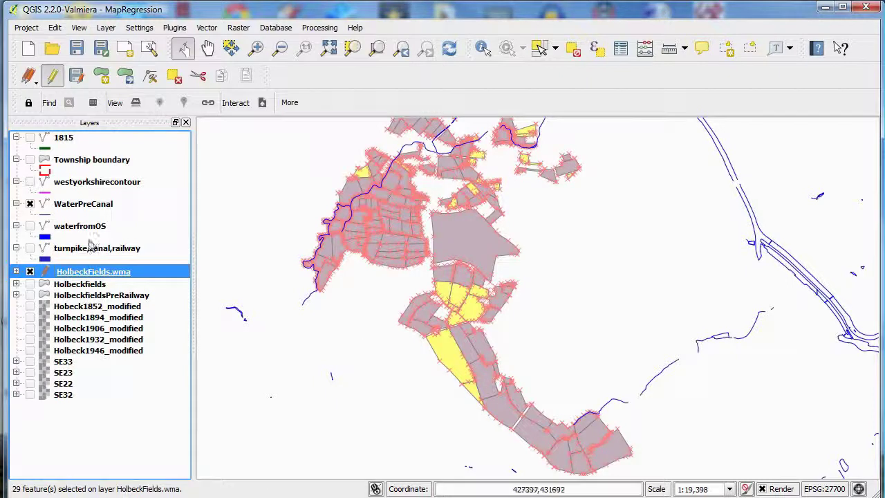
pyautogui.click(54, 77)
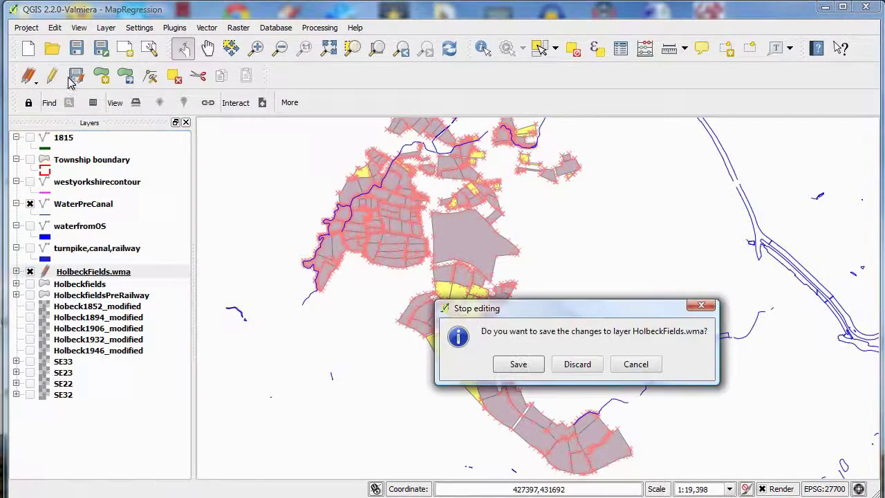
pyautogui.click(575, 365)
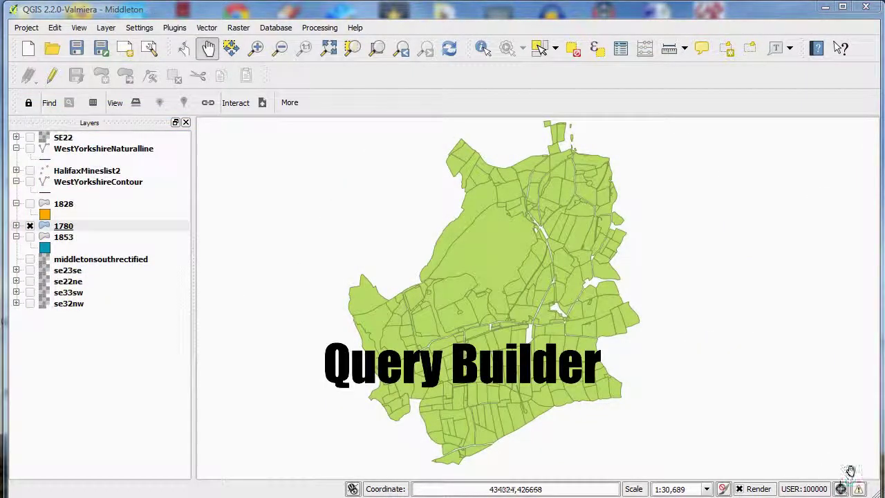
pyautogui.click(106, 28)
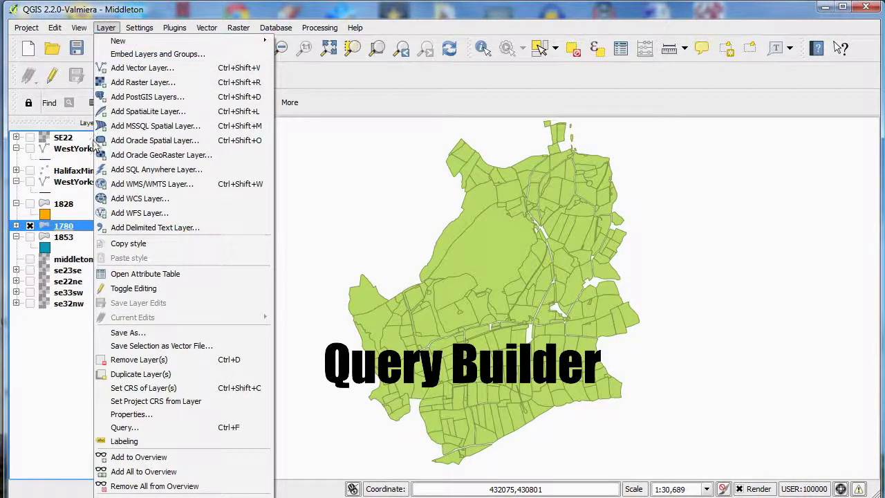
pyautogui.click(181, 429)
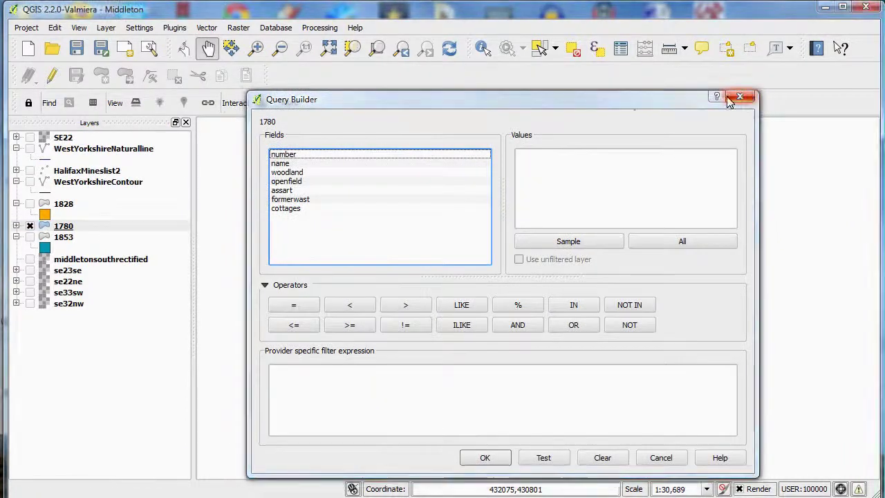
pyautogui.click(739, 96)
# Step: Open the Query Builder for the 1780 layer and list all values of the name and woodland fields
pyautogui.rightClick(108, 226)
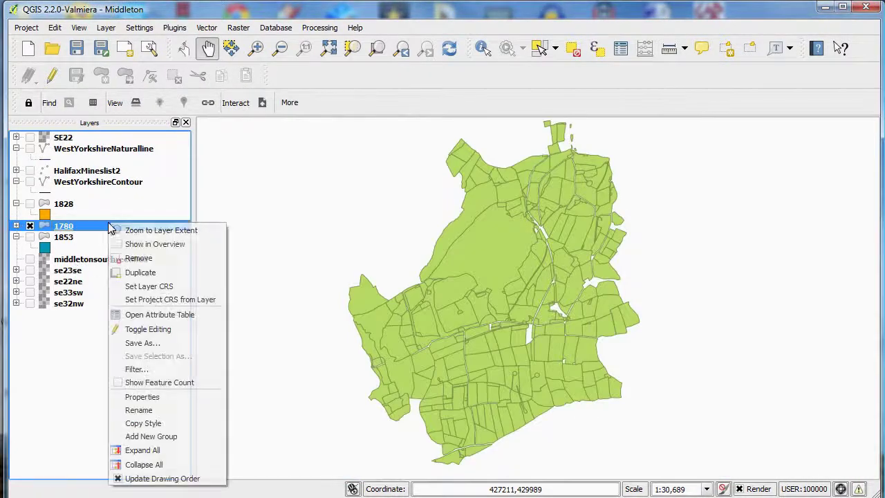
pyautogui.click(140, 368)
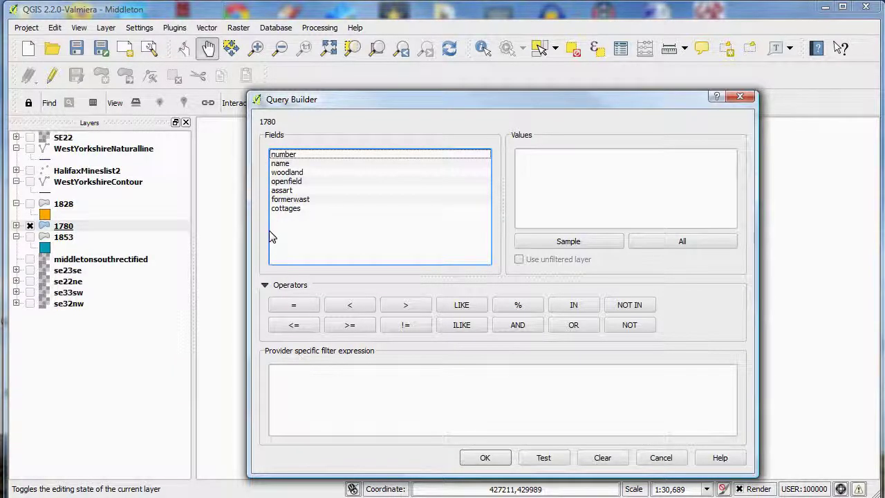
pyautogui.click(291, 172)
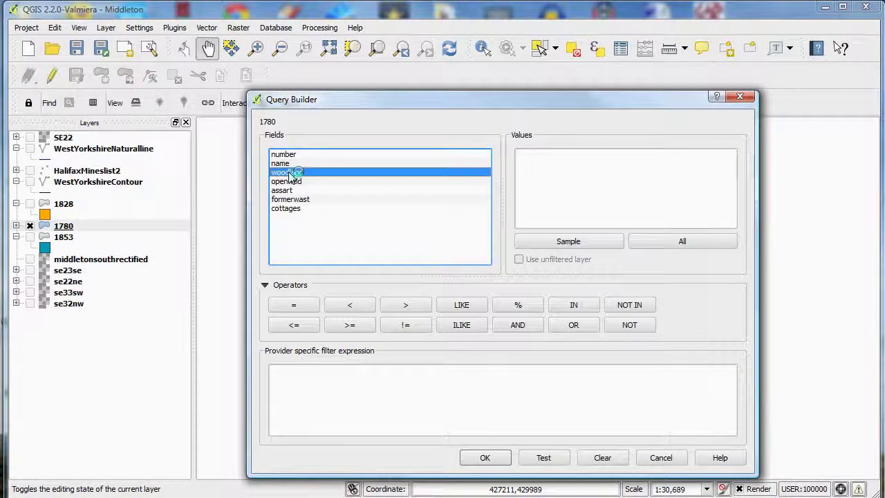
pyautogui.click(314, 167)
pyautogui.click(679, 248)
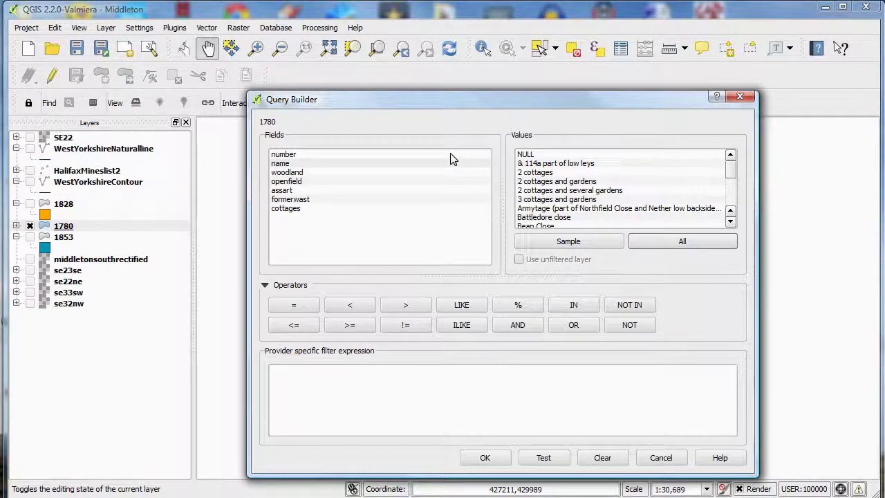
pyautogui.click(294, 173)
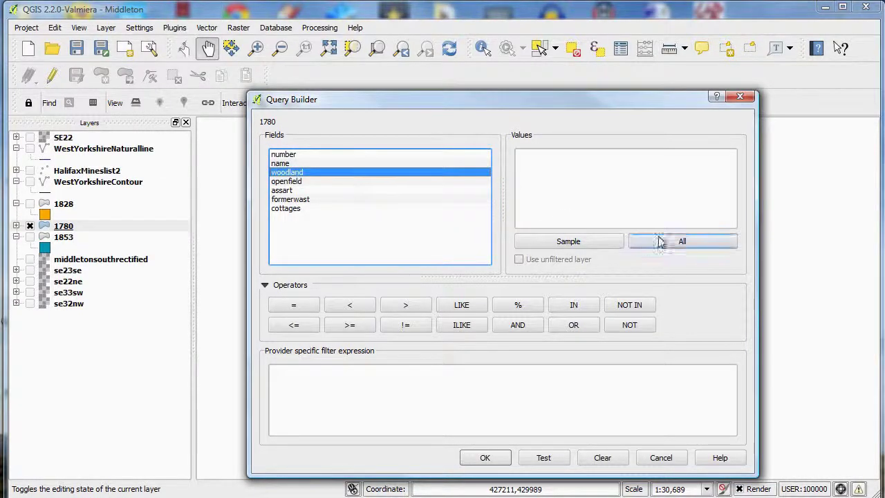
pyautogui.click(687, 242)
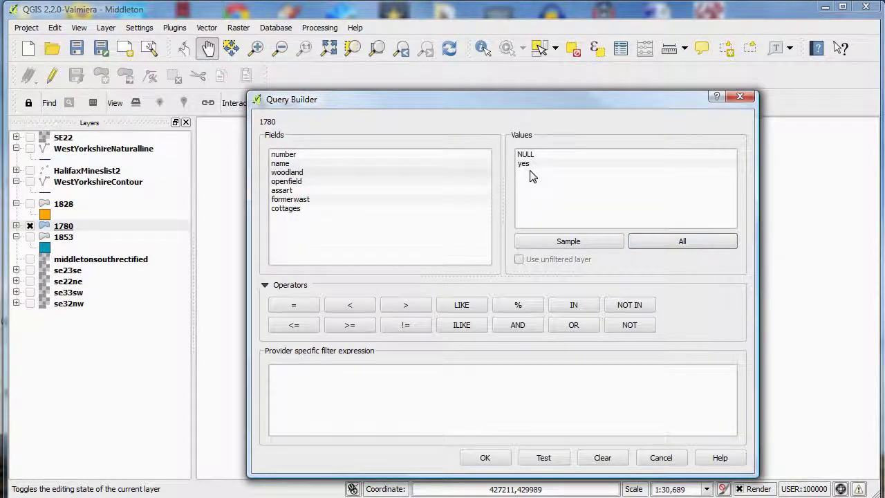
# Step: Build the filter expression "woodland" LIKE "yes", test it and apply it to the 1780 layer
pyautogui.doubleClick(287, 173)
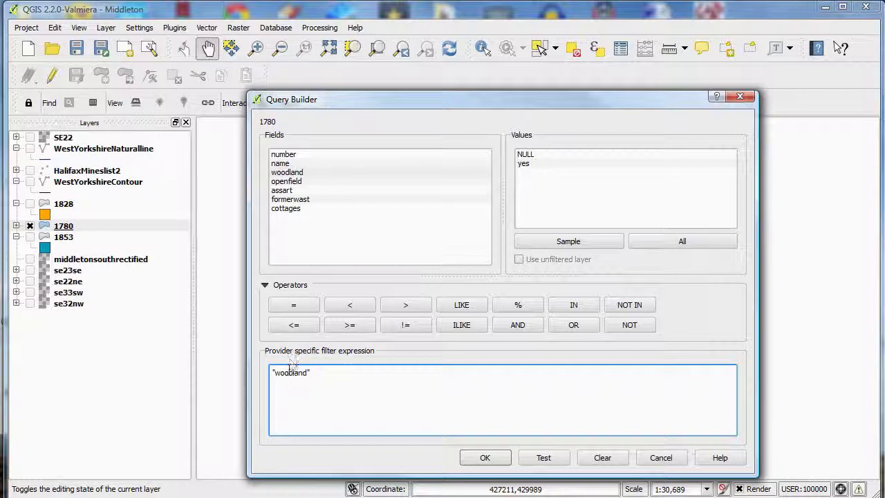
pyautogui.click(466, 306)
pyautogui.write("'yes'")
pyautogui.click(550, 459)
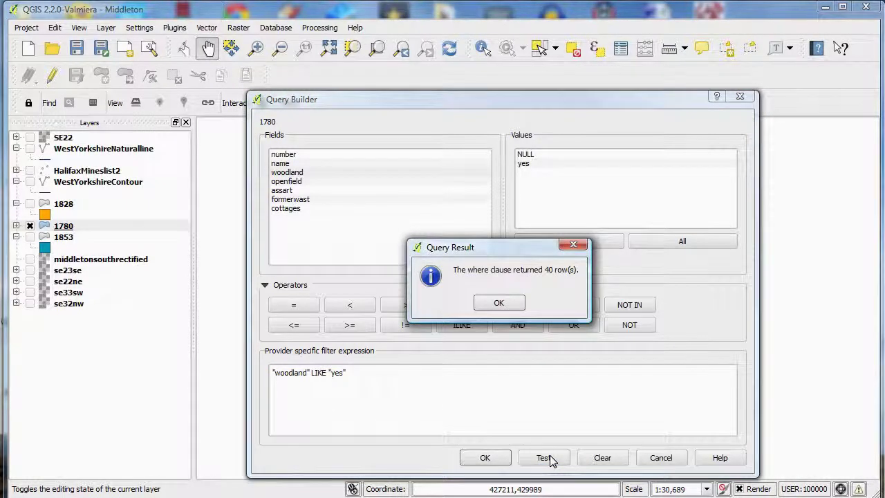
pyautogui.click(500, 303)
pyautogui.click(487, 459)
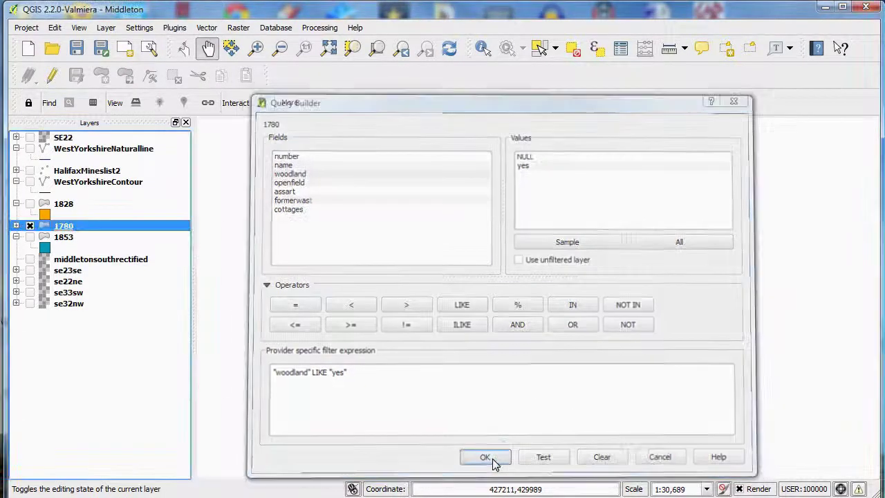
pyautogui.click(183, 48)
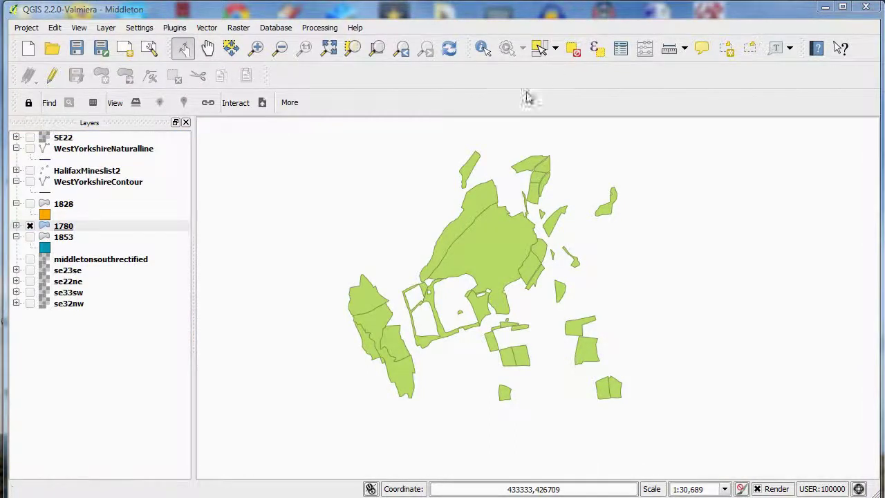
# Step: Clear the woodland filter from the 1780 layer so that all its fields are included again
pyautogui.rightClick(85, 227)
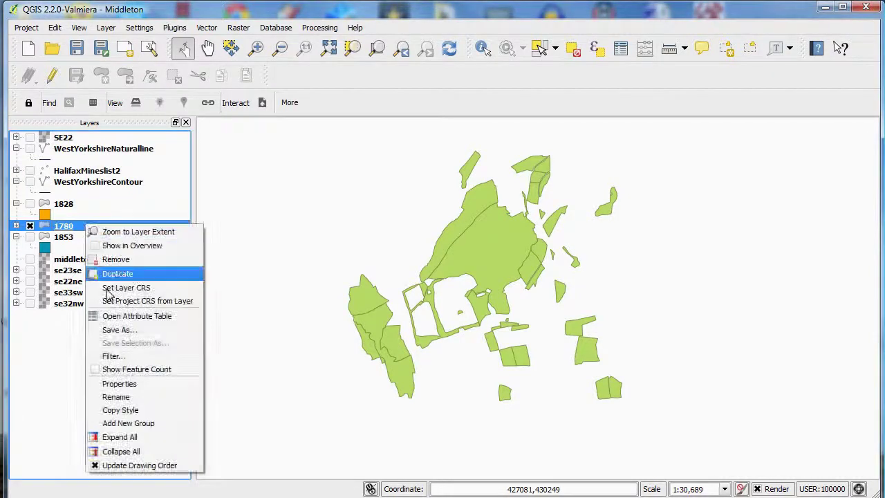
pyautogui.click(112, 356)
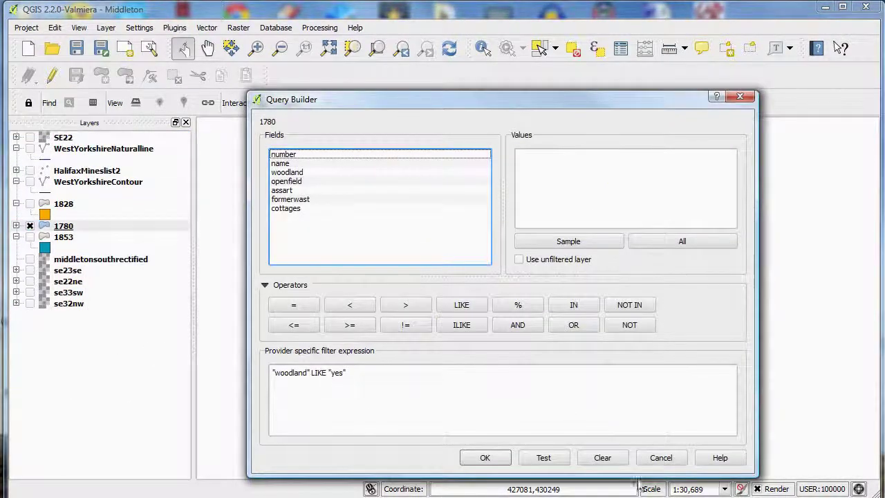
pyautogui.click(603, 458)
pyautogui.click(484, 458)
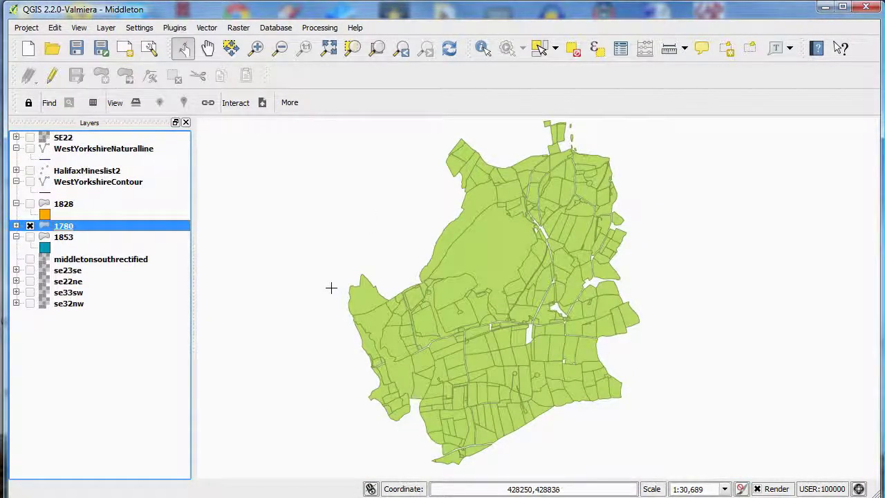
# Step: Reopen the 1780 layer's filter, build the expression "name" LIKE "close" and test it
pyautogui.rightClick(75, 230)
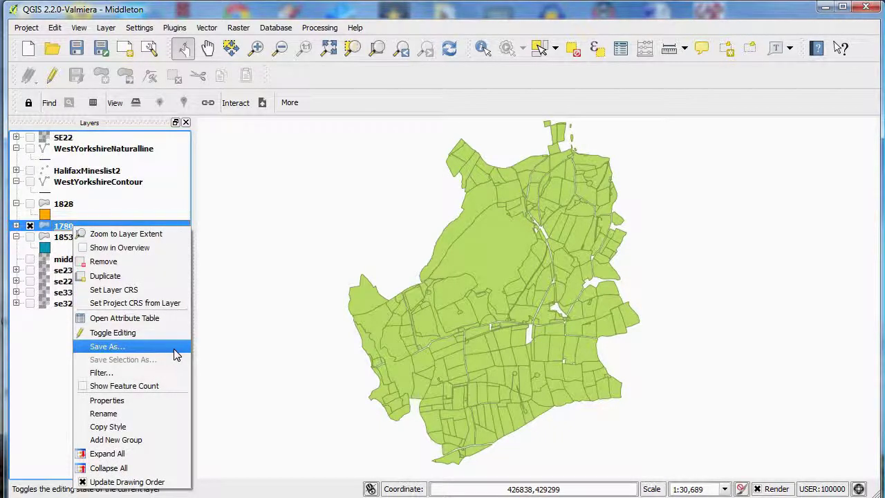
pyautogui.click(98, 376)
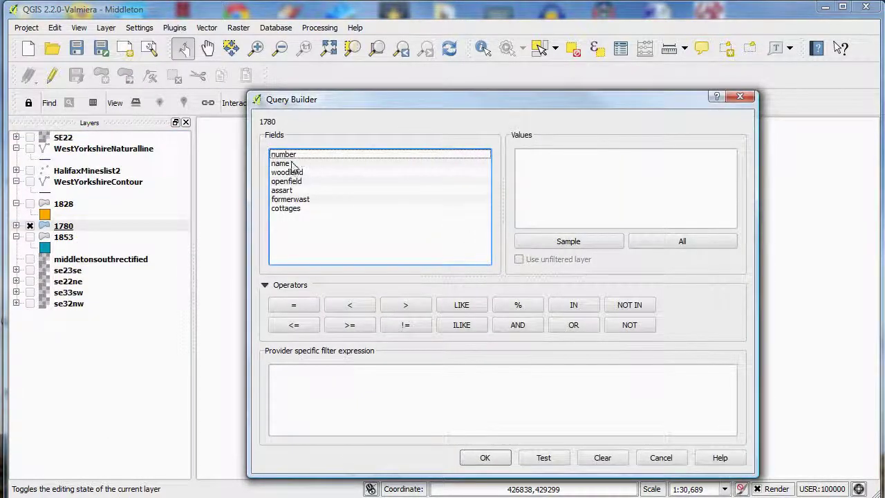
pyautogui.doubleClick(283, 163)
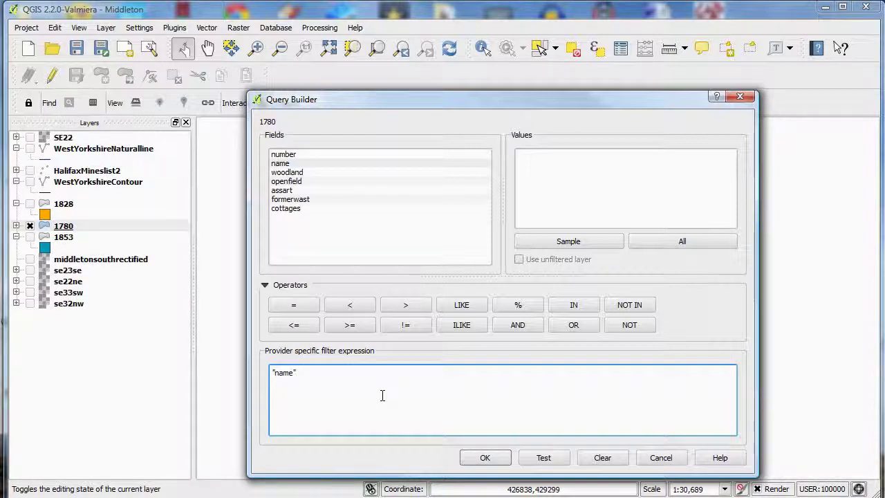
pyautogui.click(461, 305)
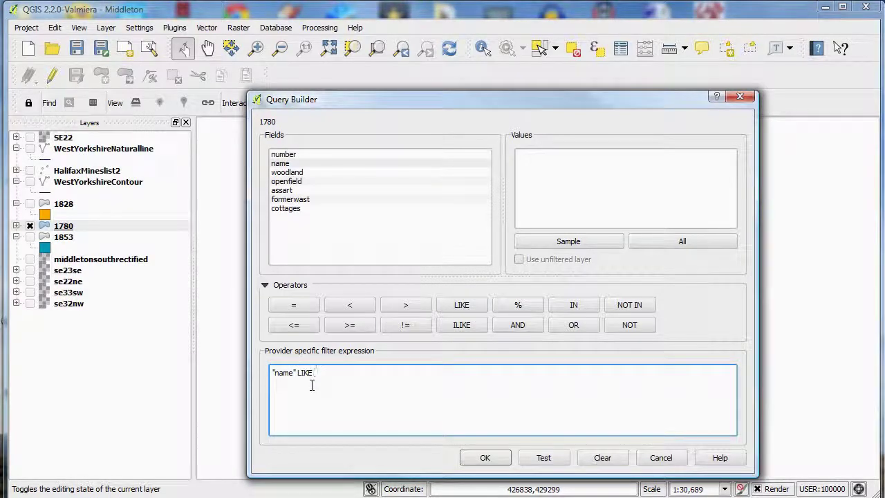
pyautogui.write("'close")
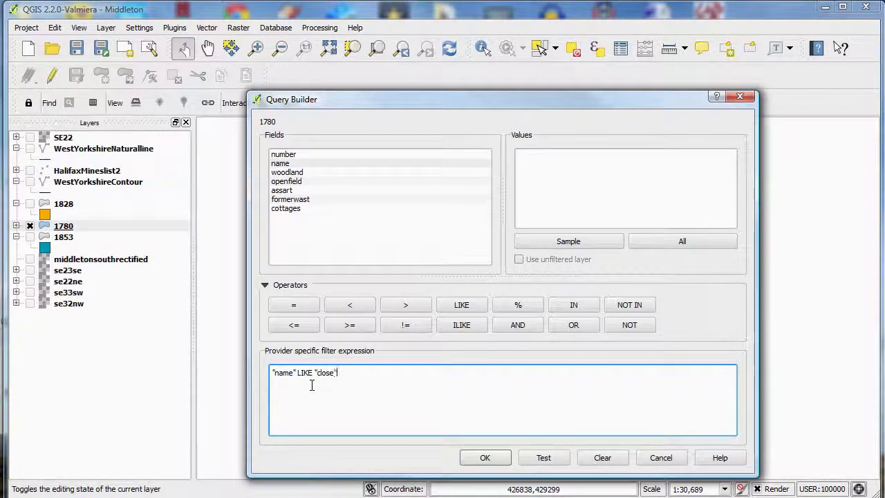
pyautogui.click(543, 457)
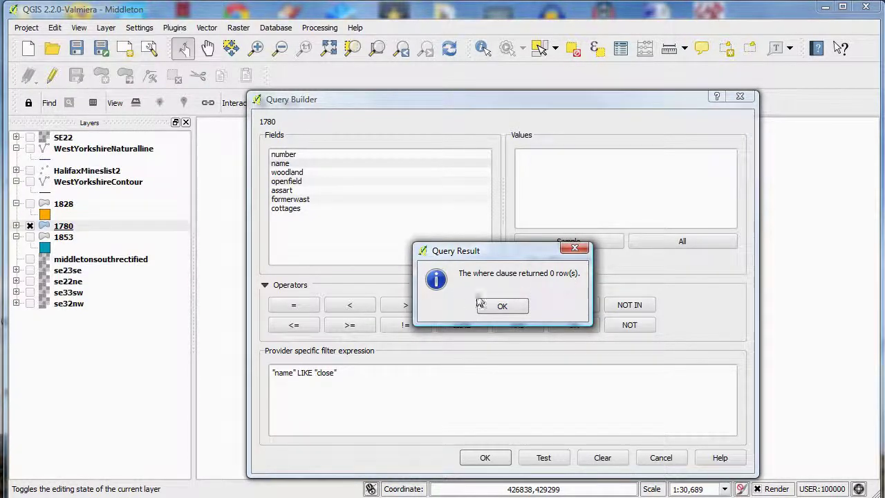
# Step: Add a leading wildcard so the 1780 layer's filter expression reads "name" LIKE "%close", and test it
pyautogui.click(510, 308)
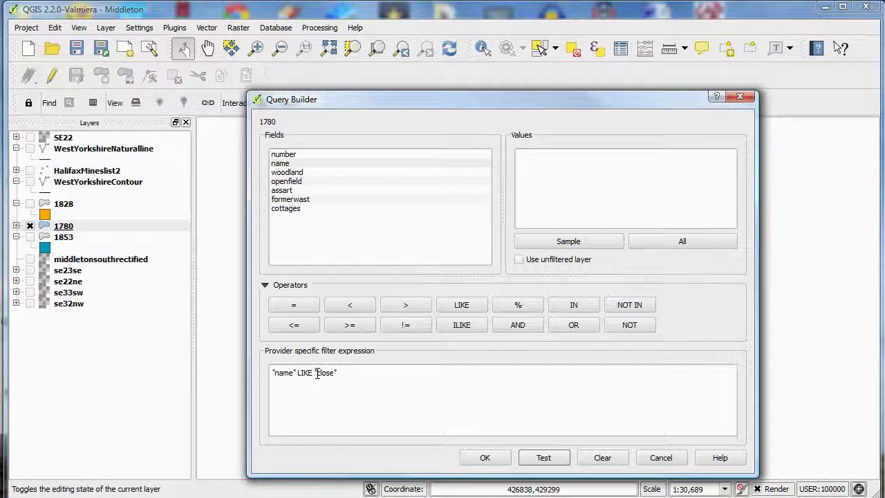
pyautogui.click(317, 373)
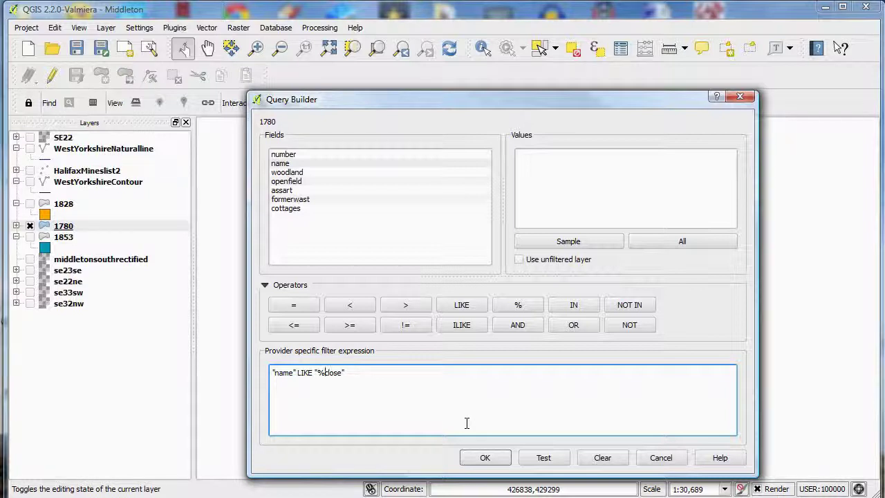
pyautogui.click(543, 460)
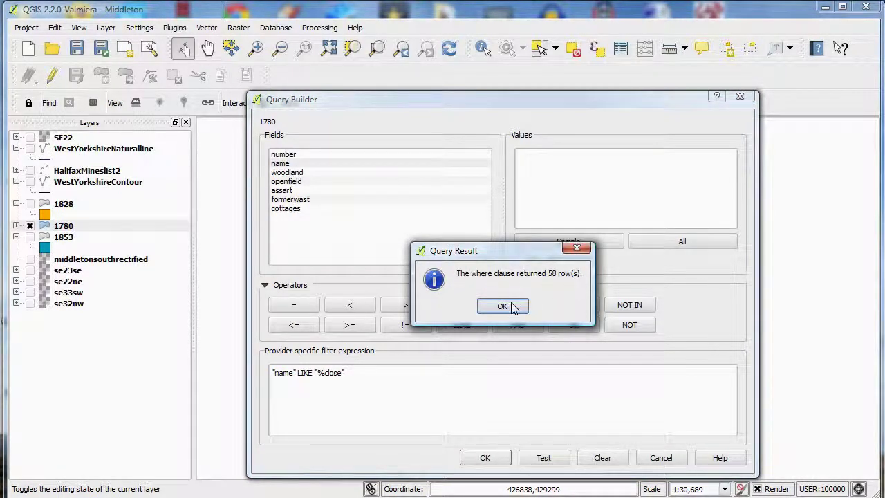
pyautogui.click(510, 308)
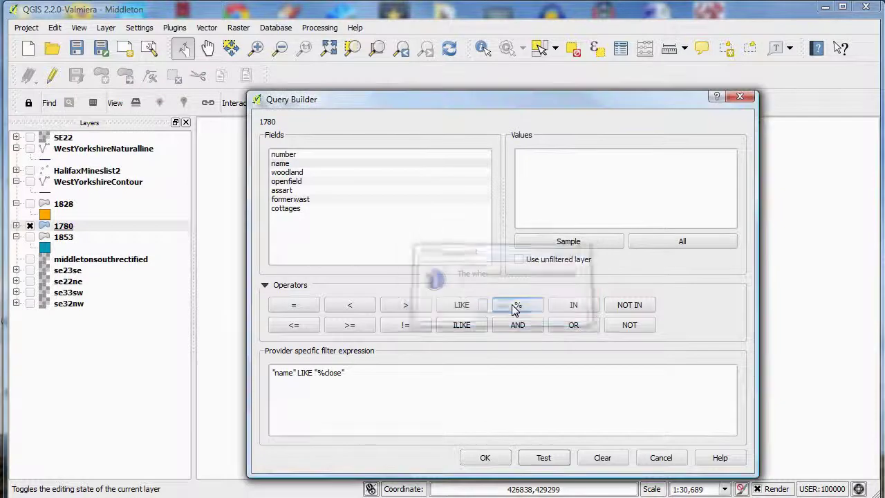
# Step: Add a trailing wildcard to make the expression "name" LIKE "%close%", test it and apply it to the 1780 layer
pyautogui.click(340, 371)
pyautogui.write('%')
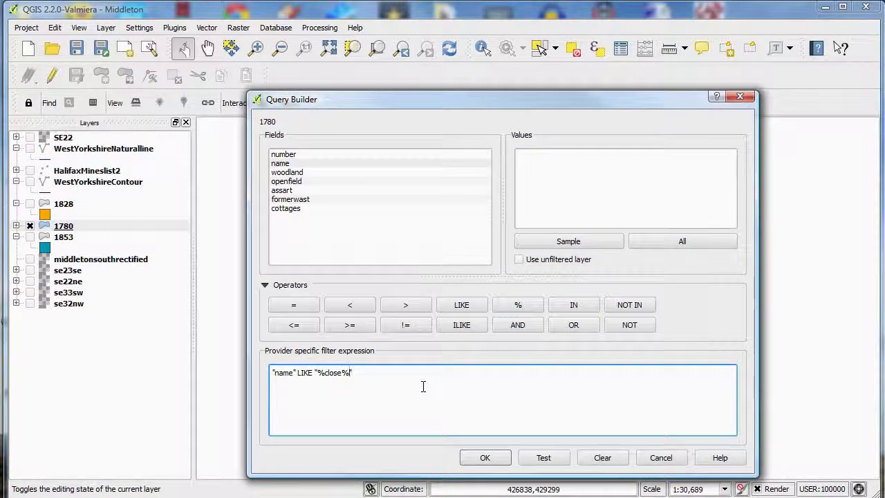
pyautogui.write('"')
pyautogui.click(543, 457)
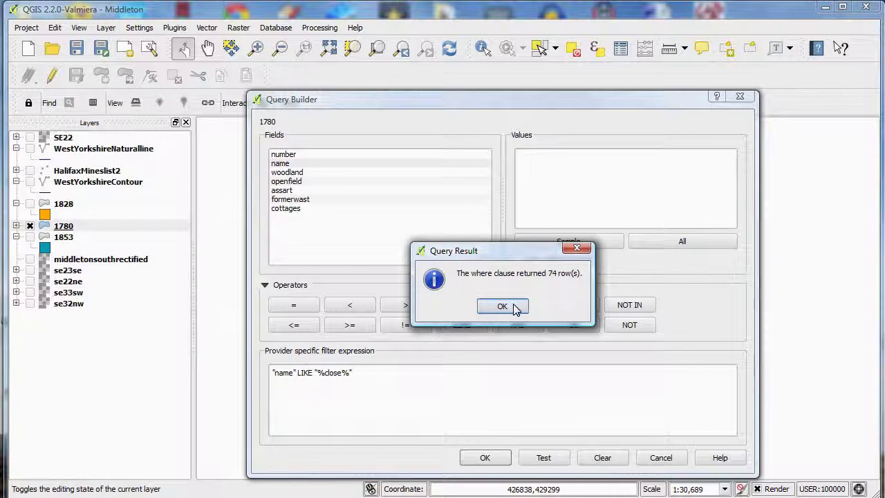
pyautogui.click(502, 307)
pyautogui.click(489, 459)
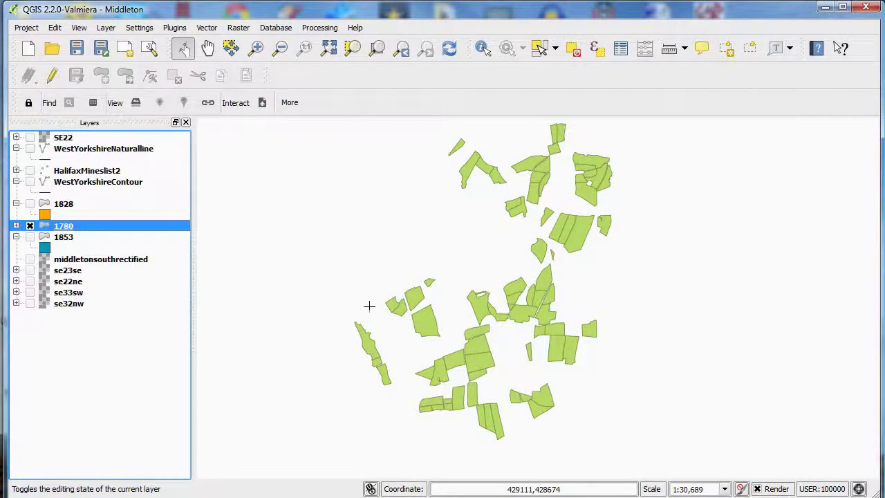
pyautogui.click(348, 308)
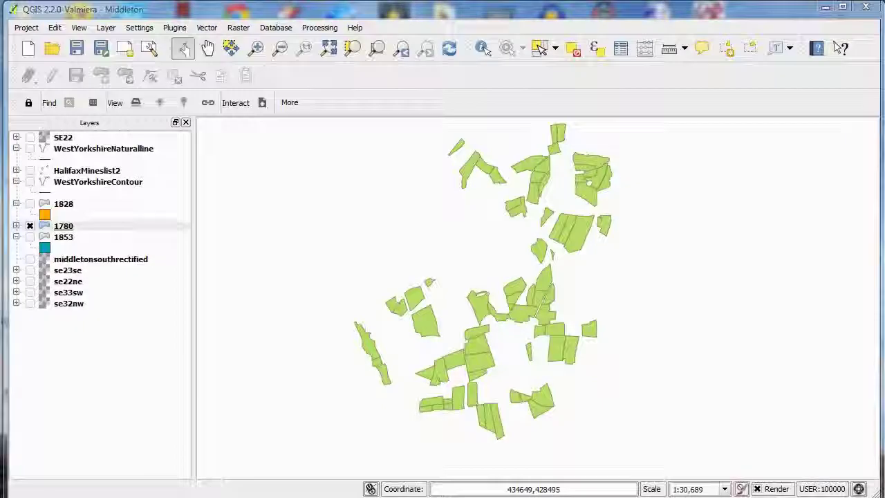
# Step: Extend the 1780 layer's existing filter with AND "woodland" LIKE "yes" and apply it
pyautogui.rightClick(69, 229)
pyautogui.click(100, 355)
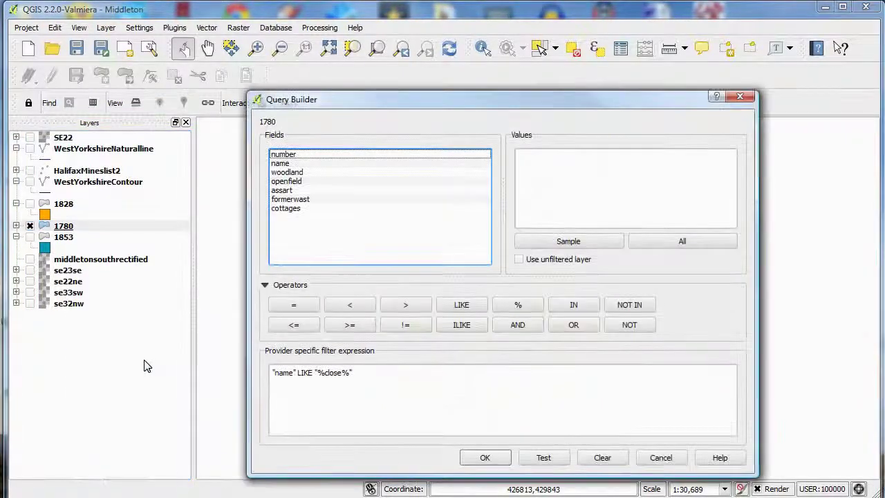
pyautogui.click(373, 371)
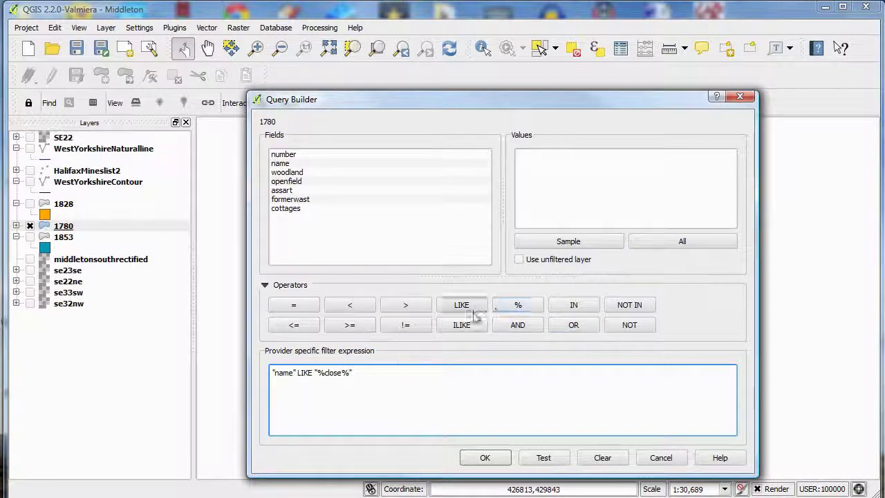
pyautogui.click(519, 325)
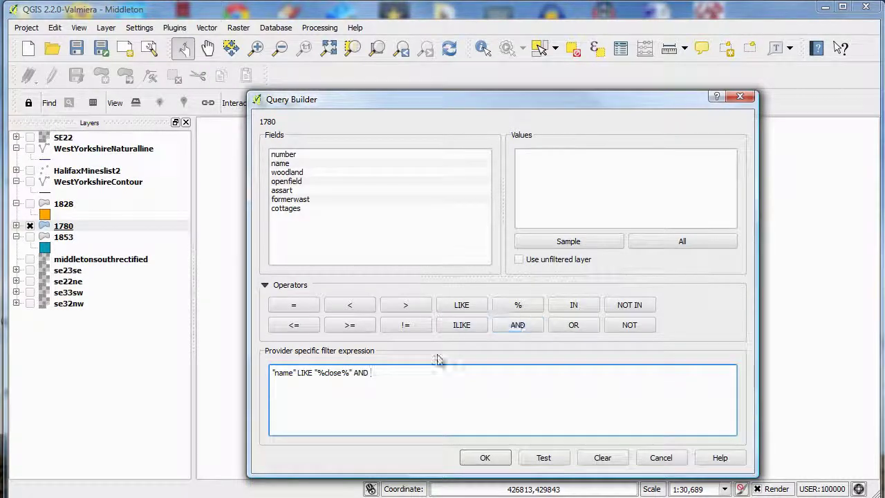
pyautogui.doubleClick(299, 173)
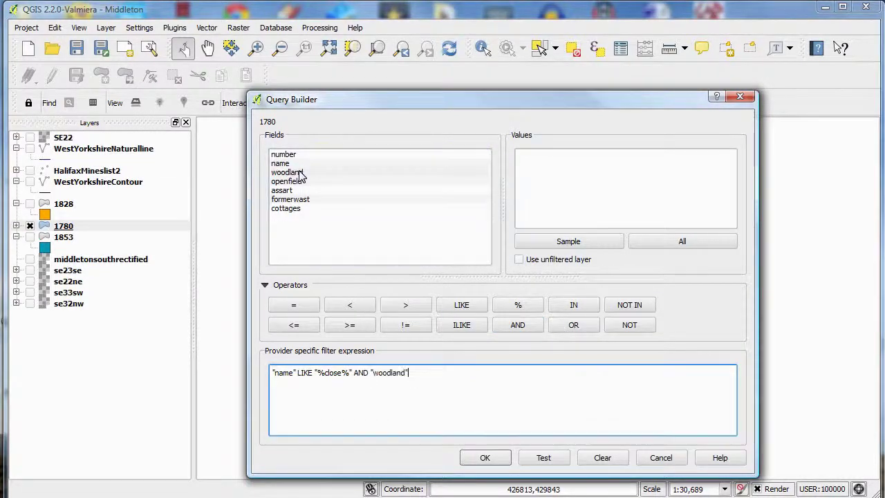
pyautogui.click(462, 304)
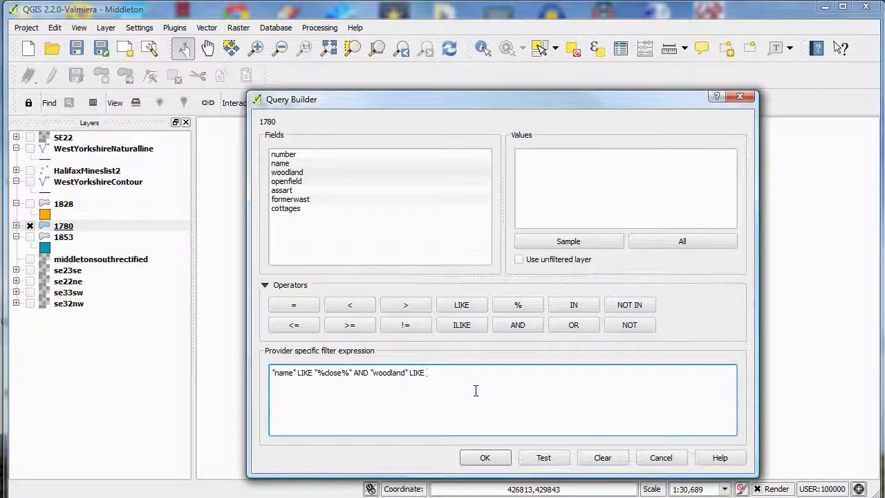
pyautogui.write("'yes'")
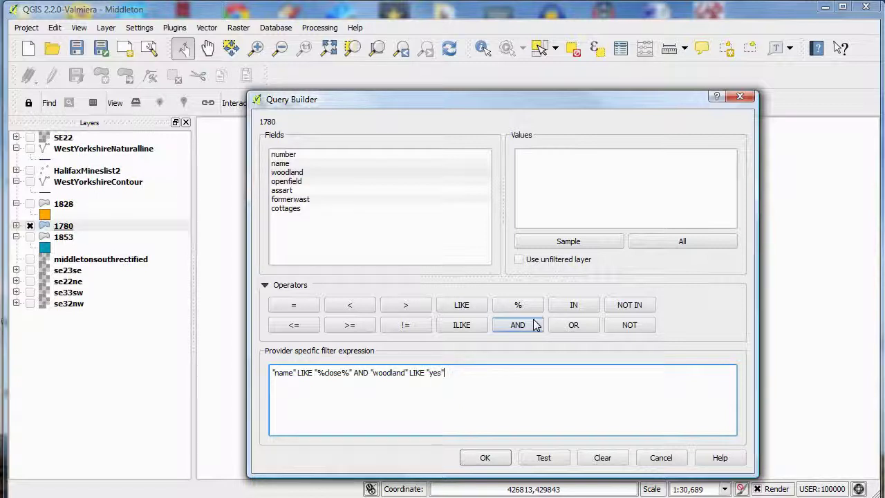
pyautogui.click(495, 458)
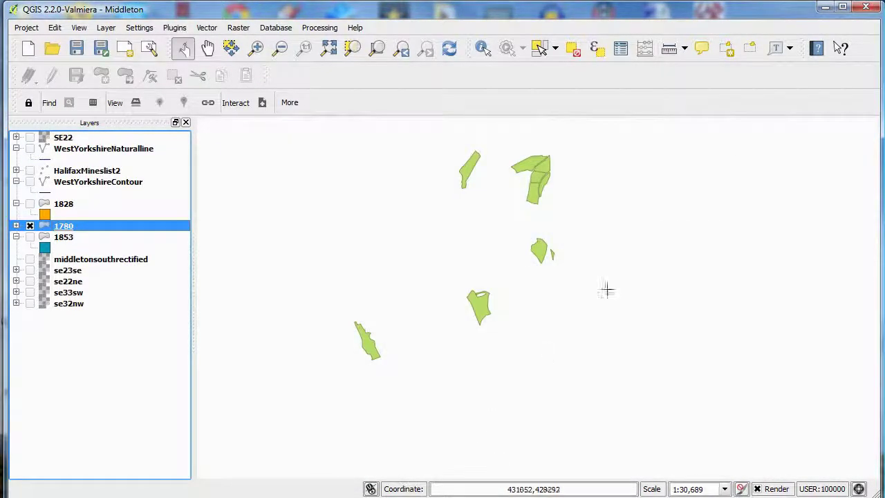
# Step: Append OR "assart" LIKE "yes" to the 1780 layer's filter, test the expression and apply it
pyautogui.rightClick(86, 230)
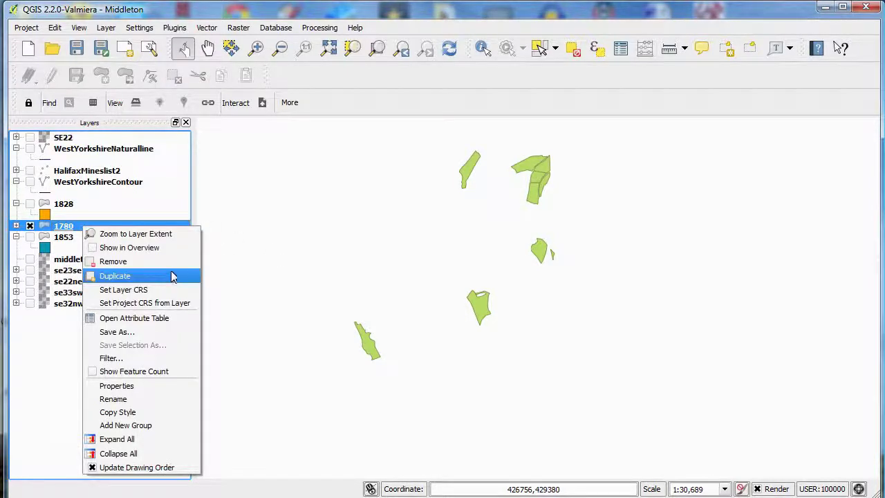
pyautogui.click(126, 366)
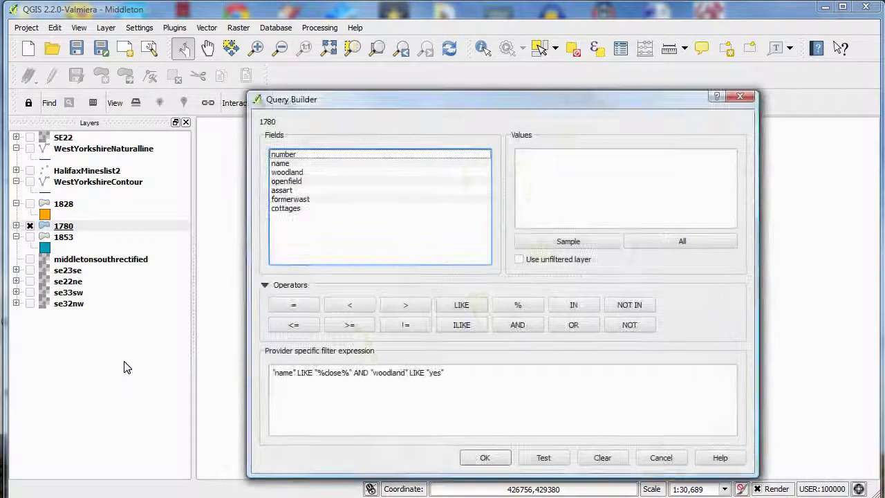
pyautogui.click(574, 326)
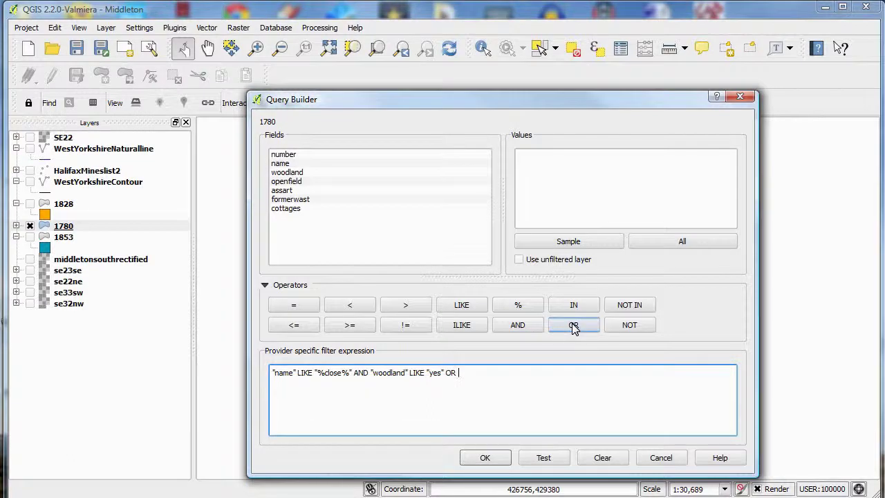
pyautogui.click(283, 192)
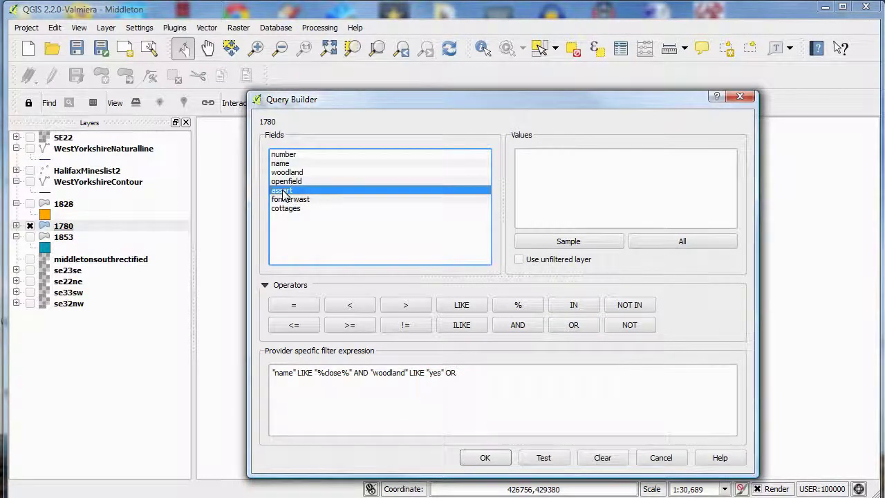
pyautogui.doubleClick(282, 191)
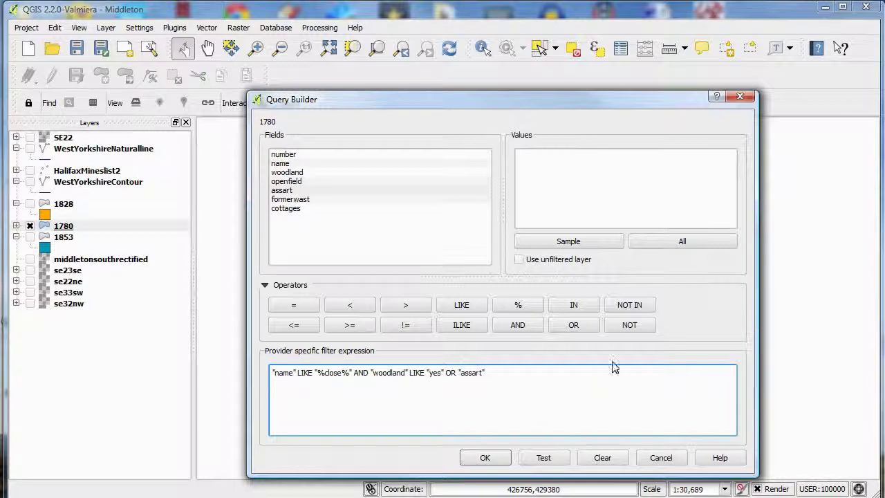
pyautogui.click(462, 308)
pyautogui.write("'yes")
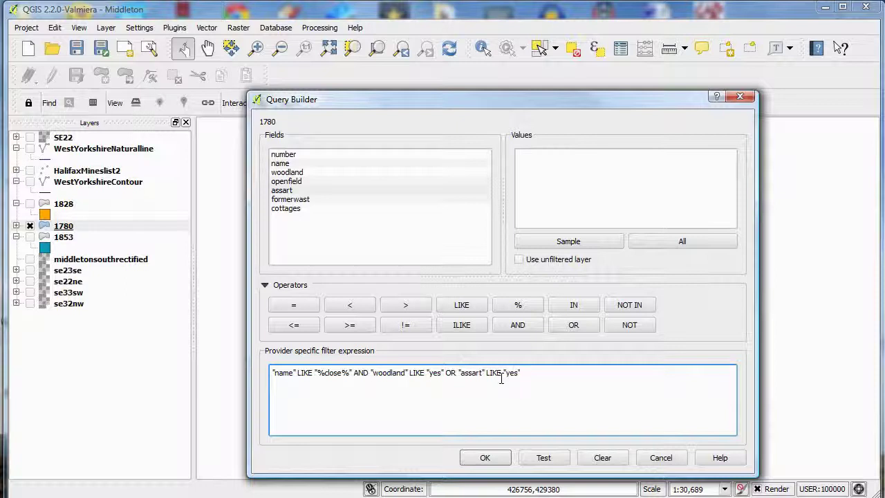
pyautogui.click(545, 462)
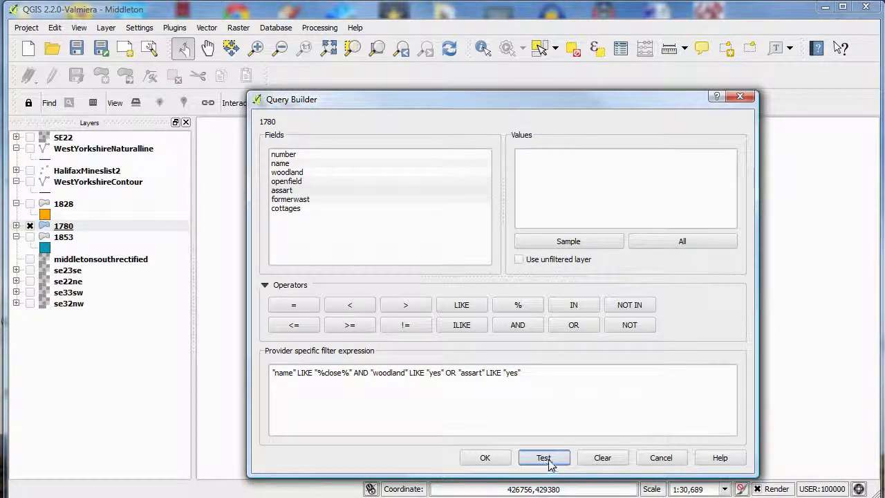
pyautogui.click(499, 305)
pyautogui.click(499, 458)
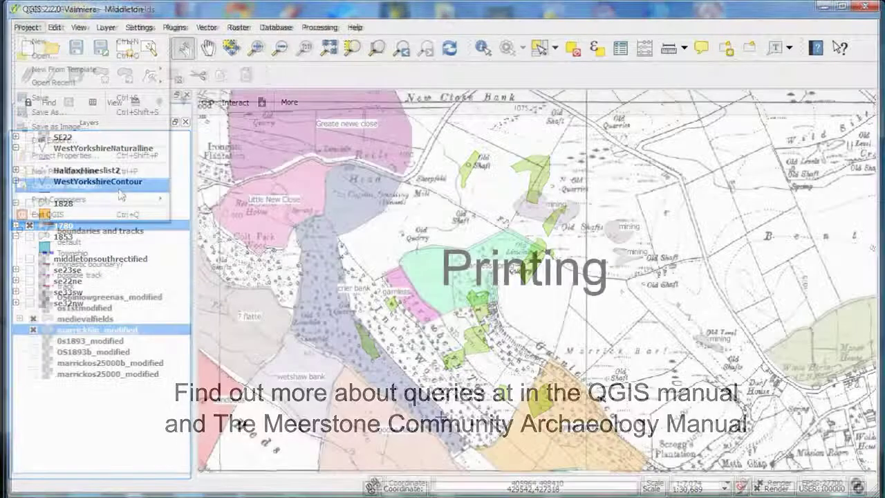
# Step: Create a new print composer for the Marrickfields project and draw a map about 275 by 190 mm on its page
pyautogui.click(30, 27)
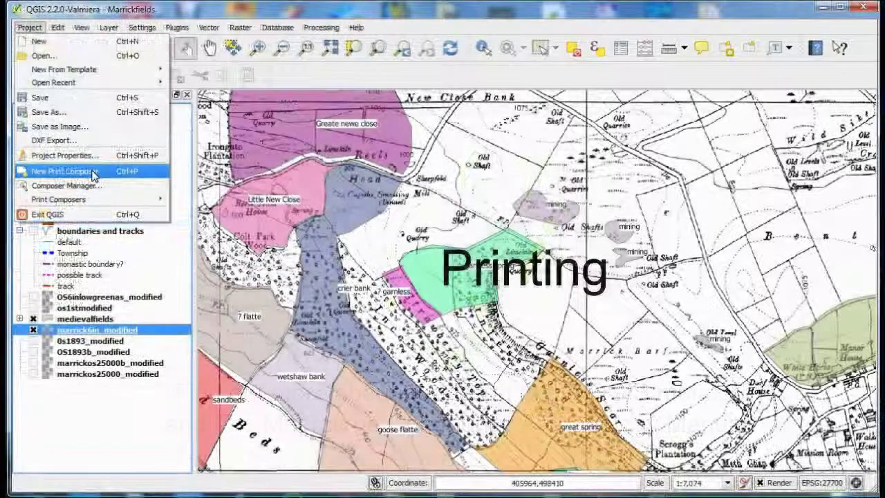
pyautogui.click(62, 170)
pyautogui.click(427, 278)
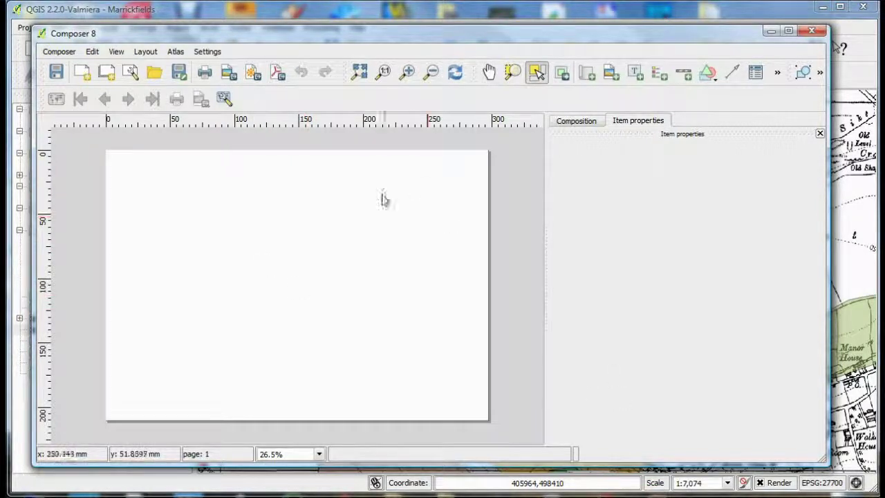
pyautogui.click(578, 122)
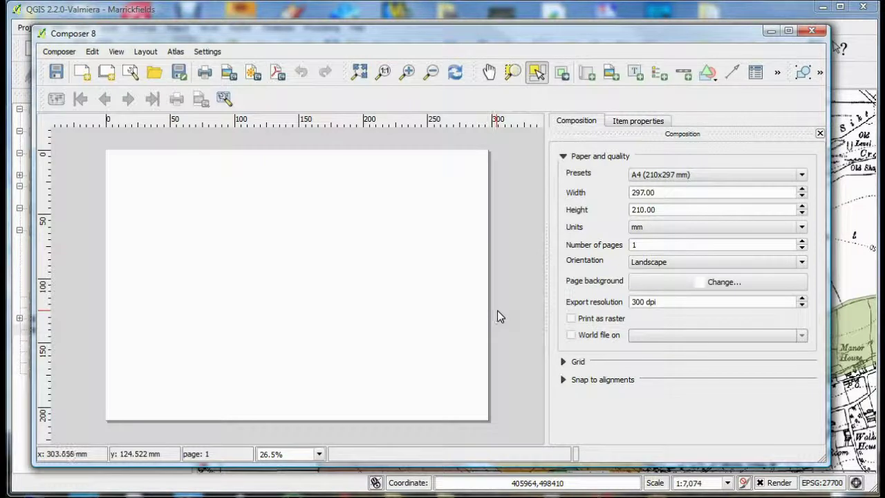
pyautogui.click(586, 75)
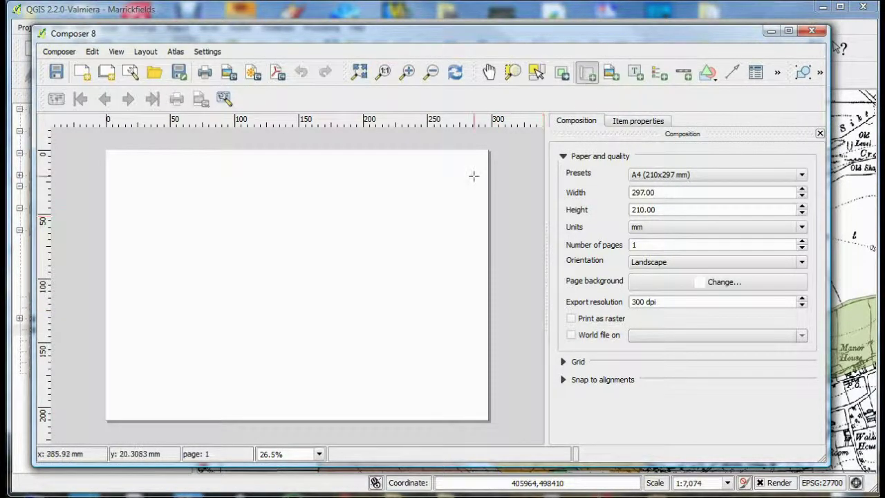
pyautogui.moveTo(471, 166); pyautogui.dragTo(116, 408)
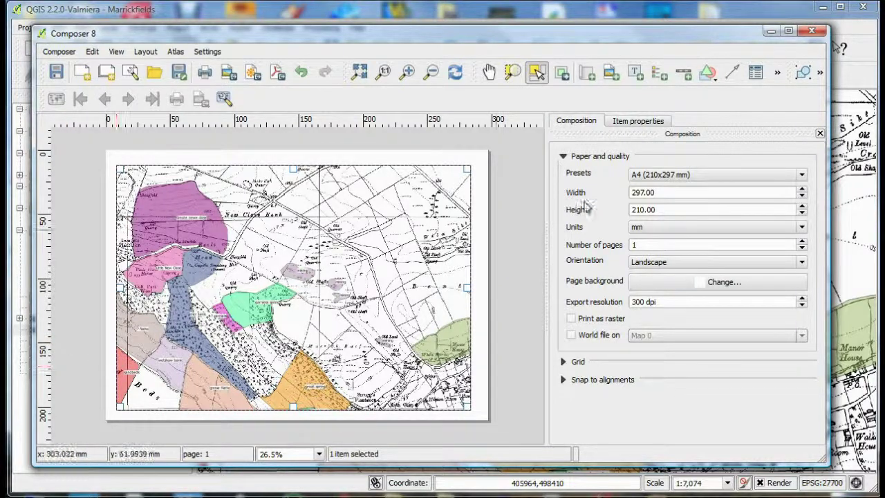
# Step: Set the composer map's scale to 10000 and shift its content up and to the right within the frame
pyautogui.click(640, 122)
pyautogui.moveTo(649, 206); pyautogui.dragTo(599, 204)
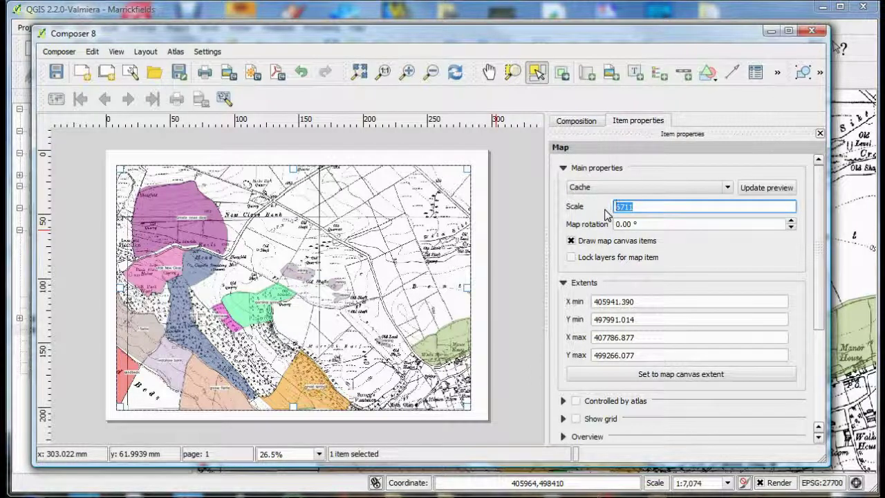
pyautogui.write('10000')
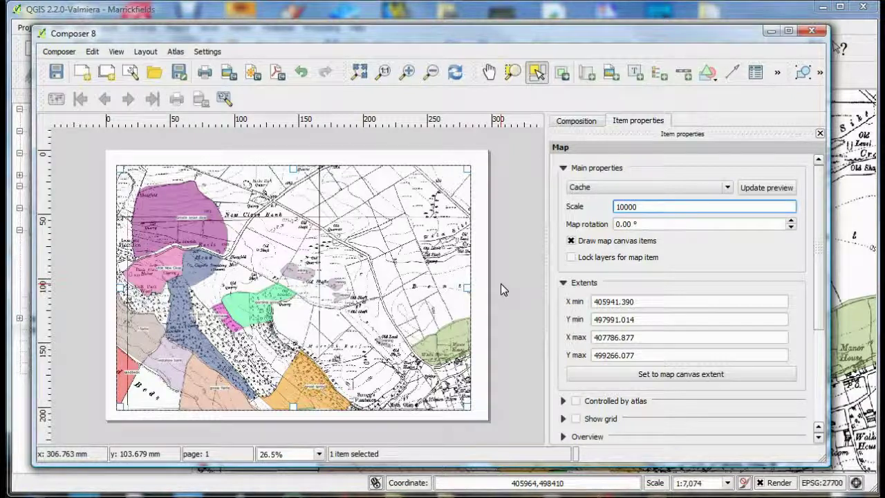
pyautogui.press('Return')
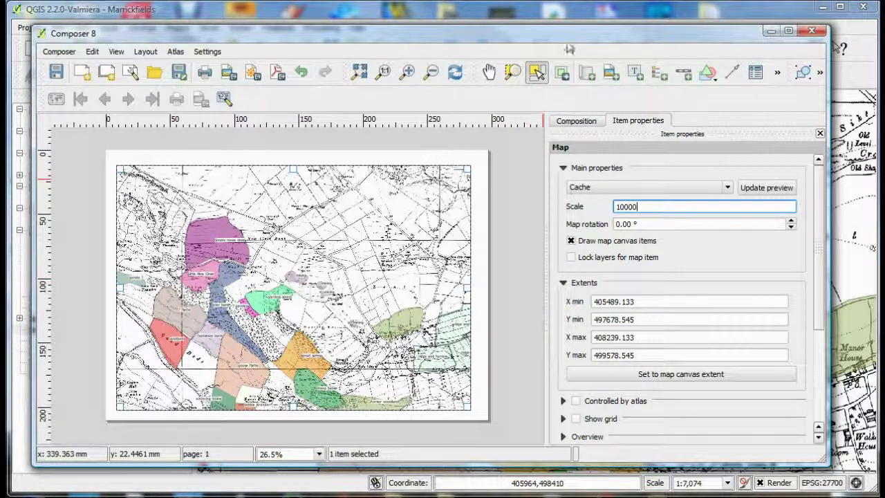
pyautogui.click(561, 72)
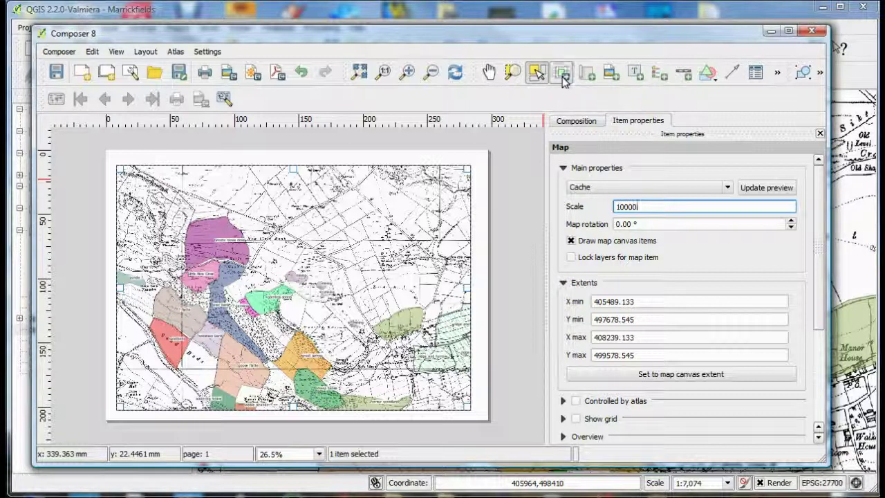
pyautogui.moveTo(334, 308); pyautogui.dragTo(379, 272)
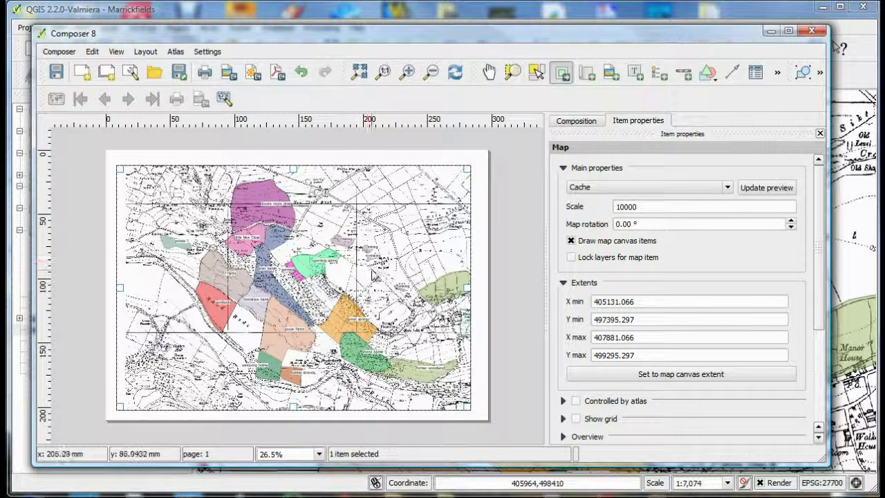
# Step: Add a scale bar over the west-central part of the composer map
pyautogui.click(683, 72)
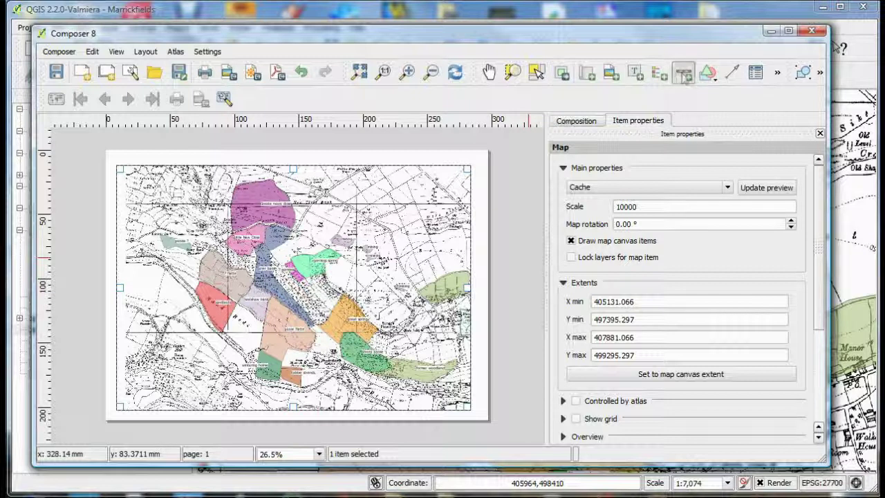
pyautogui.click(186, 302)
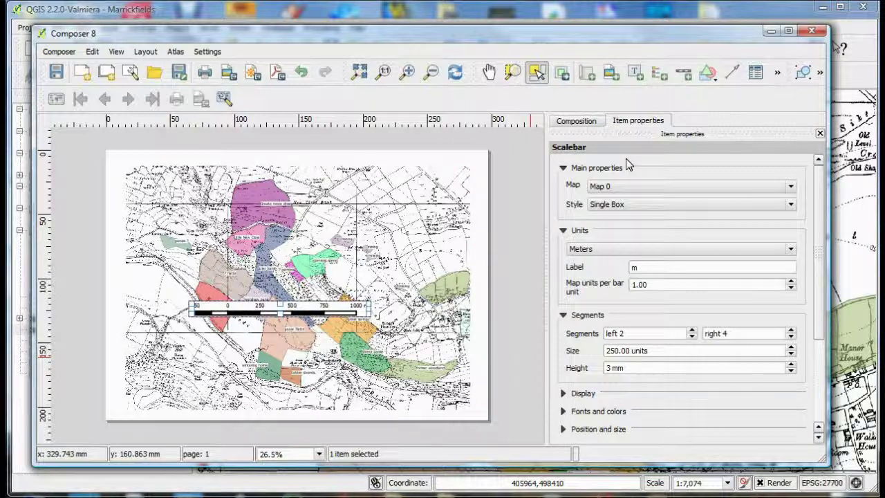
# Step: Set the scale bar's segments to left 0 and right 2
pyautogui.click(691, 336)
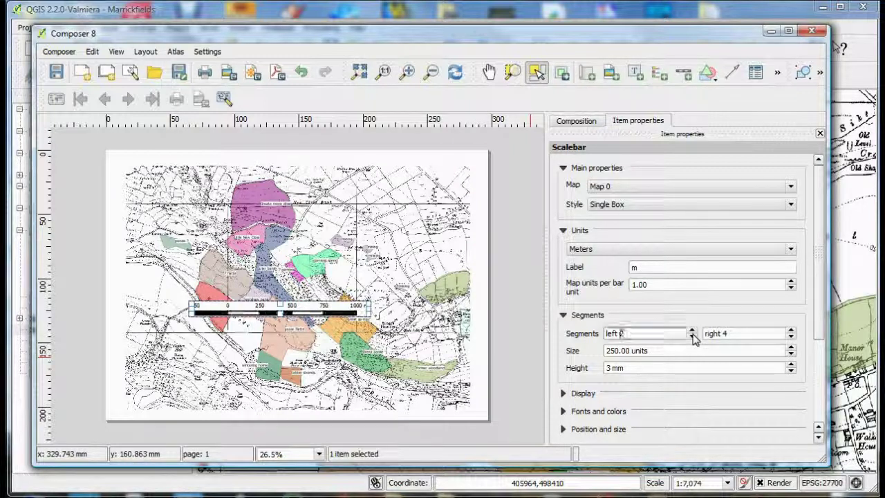
pyautogui.click(691, 336)
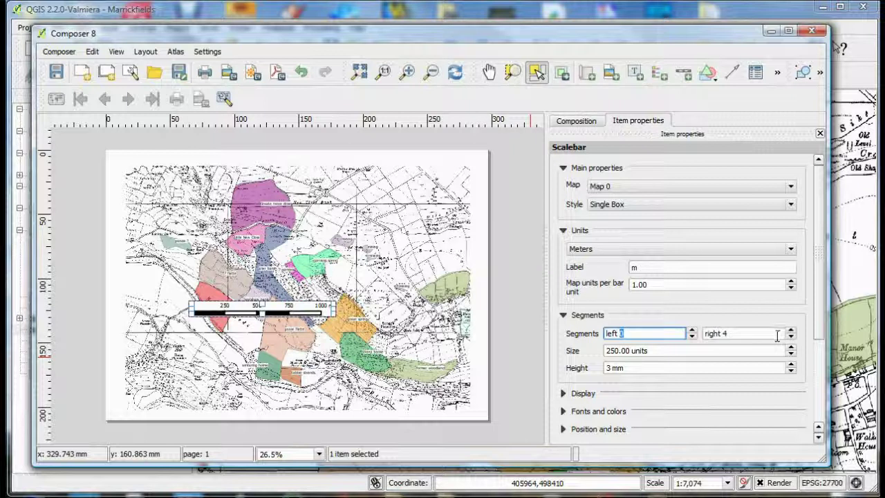
pyautogui.click(791, 337)
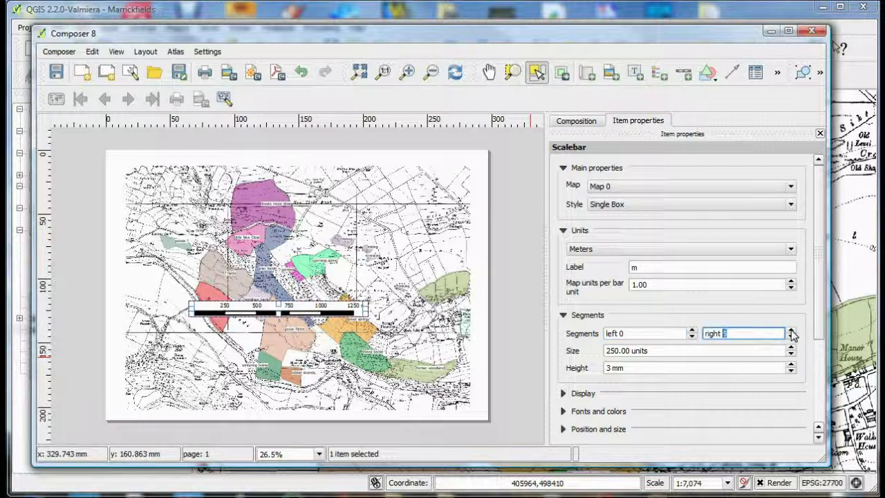
pyautogui.click(792, 337)
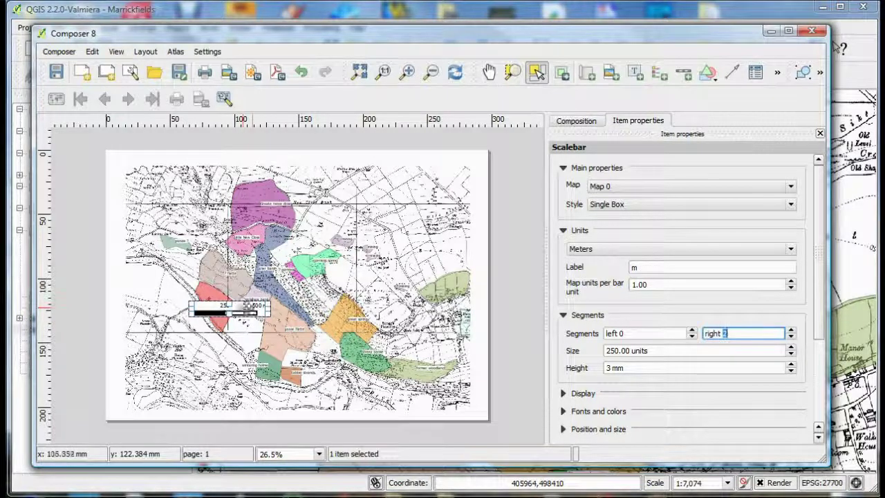
# Step: Move the scale bar to the lower-right corner of the composer map and deselect it
pyautogui.click(562, 72)
pyautogui.click(219, 308)
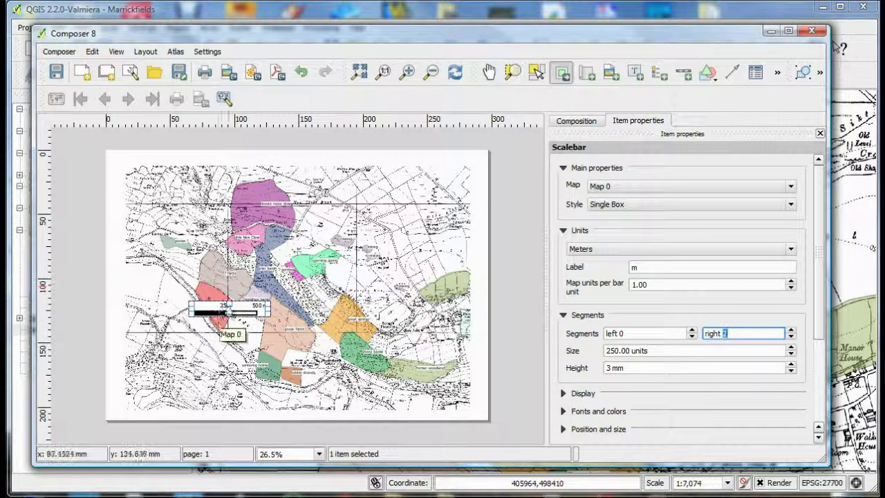
pyautogui.click(537, 72)
pyautogui.moveTo(249, 312); pyautogui.dragTo(436, 397)
pyautogui.click(450, 277)
# Step: Add a label reading "Marrick fields" near the centre of the map and enlarge its frame
pyautogui.click(635, 72)
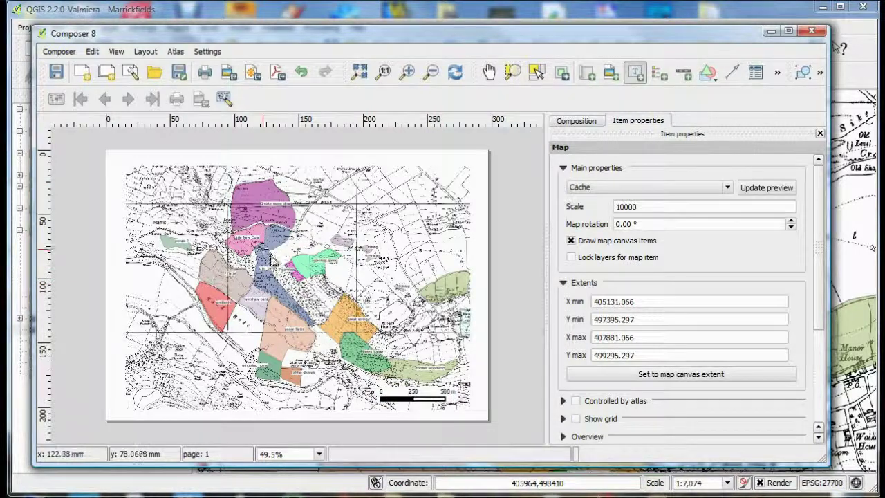
pyautogui.click(269, 254)
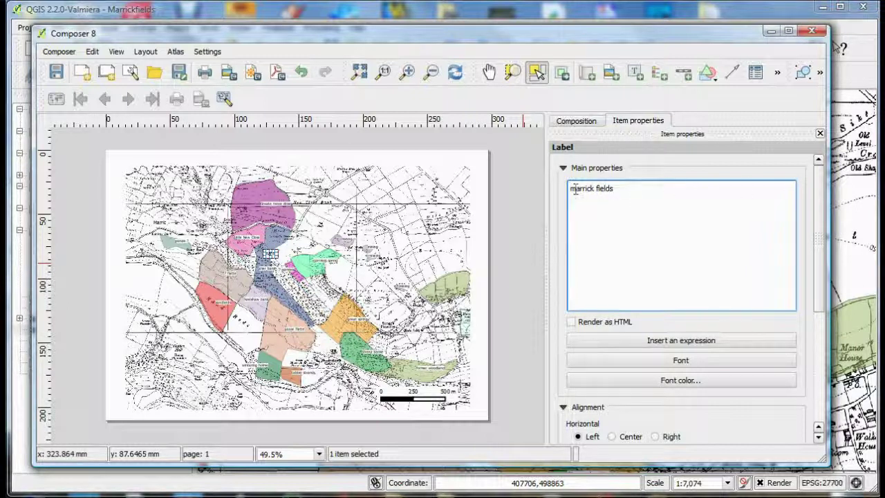
pyautogui.press('BackSpace')
pyautogui.write('M')
pyautogui.click(272, 255)
pyautogui.moveTo(275, 259); pyautogui.dragTo(450, 363)
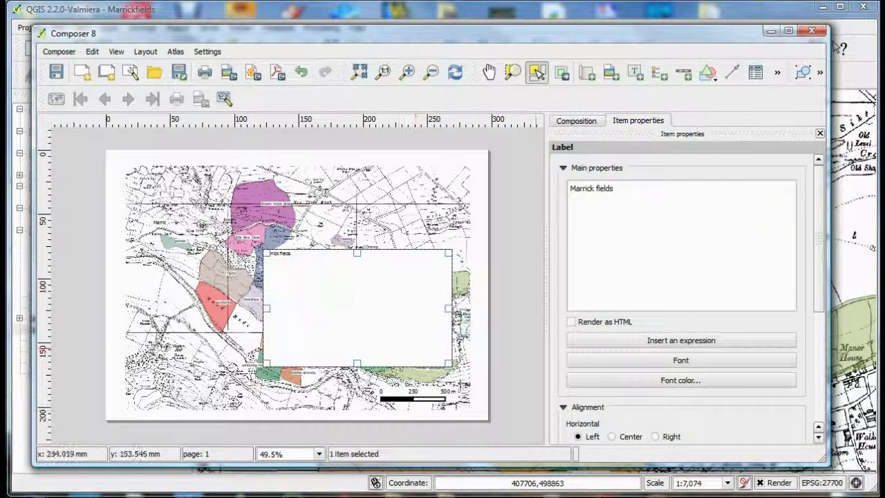
# Step: Set the "Marrick fields" label's font size to 24
pyautogui.click(764, 361)
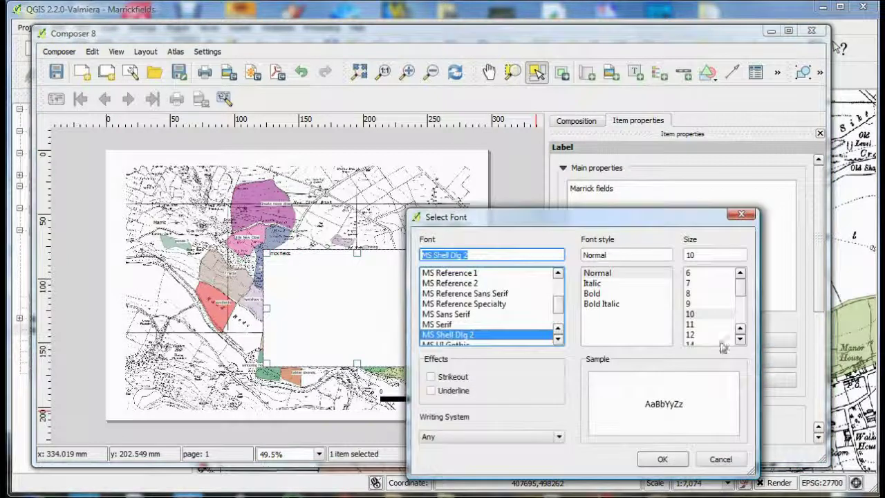
pyautogui.moveTo(741, 290); pyautogui.dragTo(742, 300)
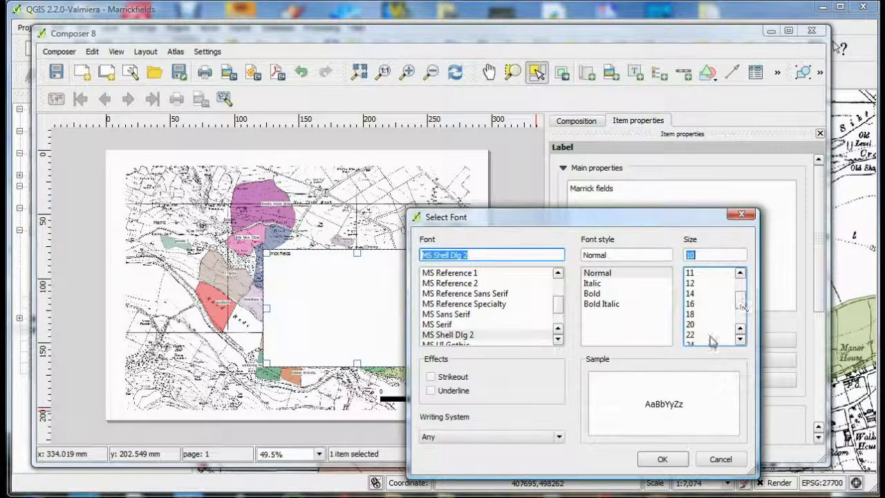
pyautogui.scroll(-2, 741, 326)
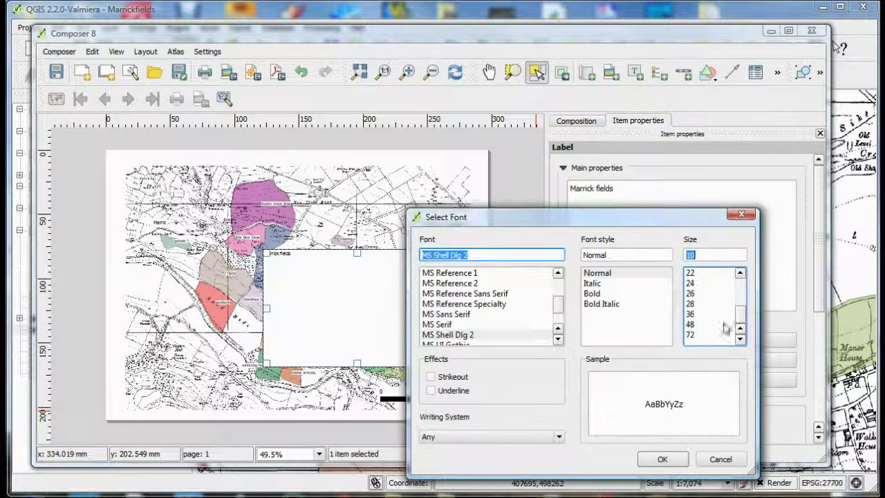
pyautogui.click(691, 283)
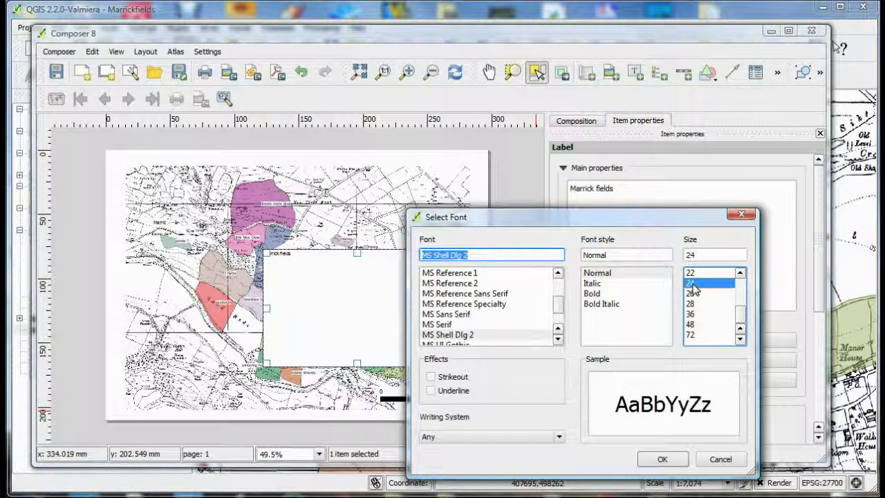
pyautogui.click(662, 459)
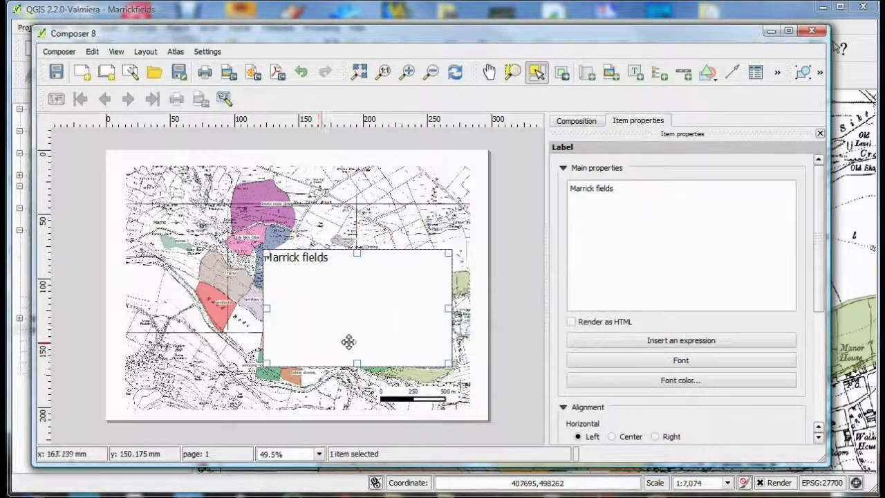
# Step: Shrink the label's frame to fit its text and move the label to the map's upper-right corner
pyautogui.moveTo(450, 371); pyautogui.dragTo(332, 266)
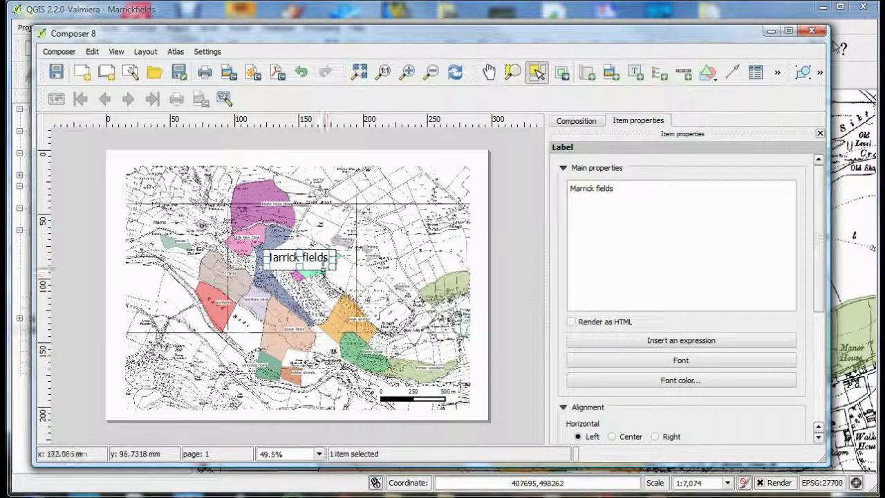
pyautogui.click(538, 73)
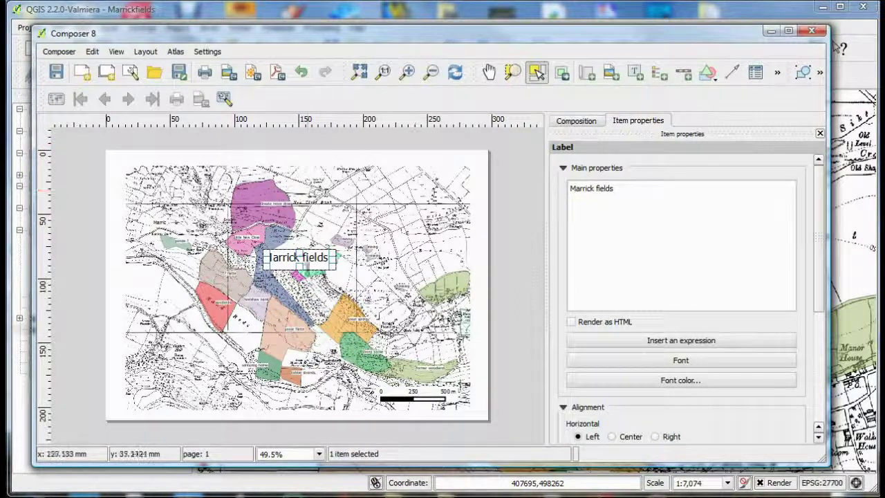
pyautogui.moveTo(314, 260); pyautogui.dragTo(443, 176)
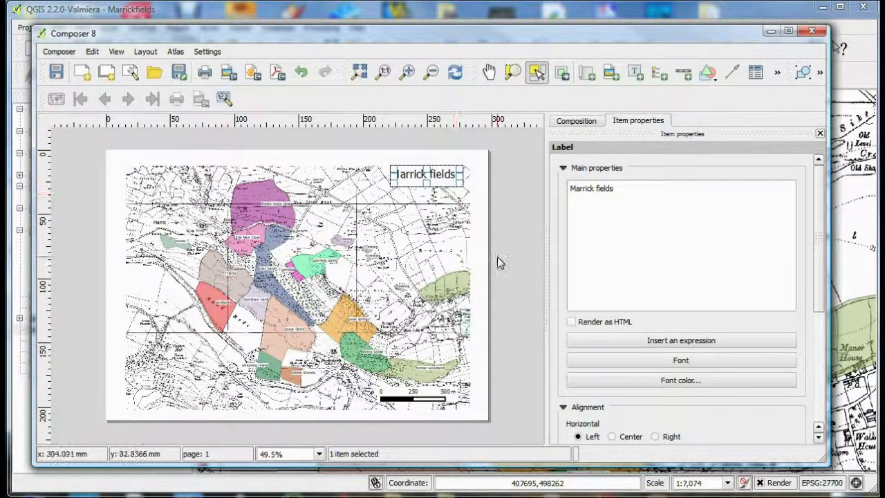
pyautogui.click(483, 271)
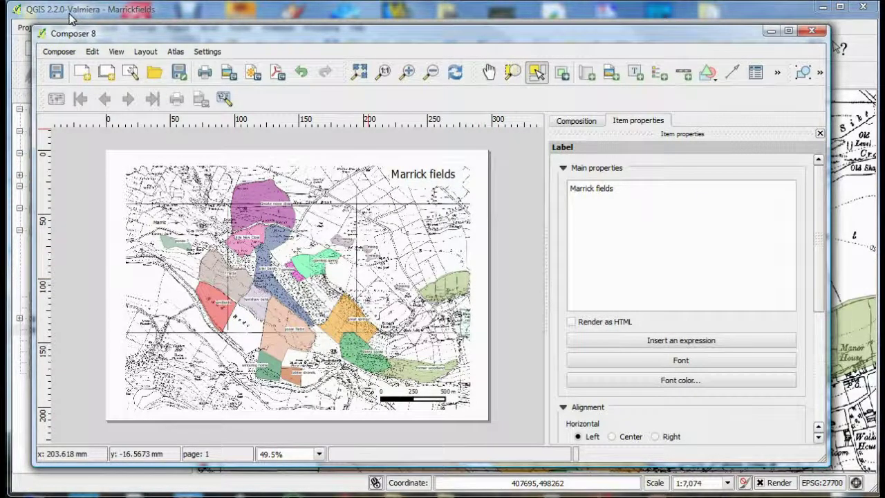
# Step: Create a new composer from the A4templateL.qpt template in the gis folder, leaving its title empty
pyautogui.click(59, 51)
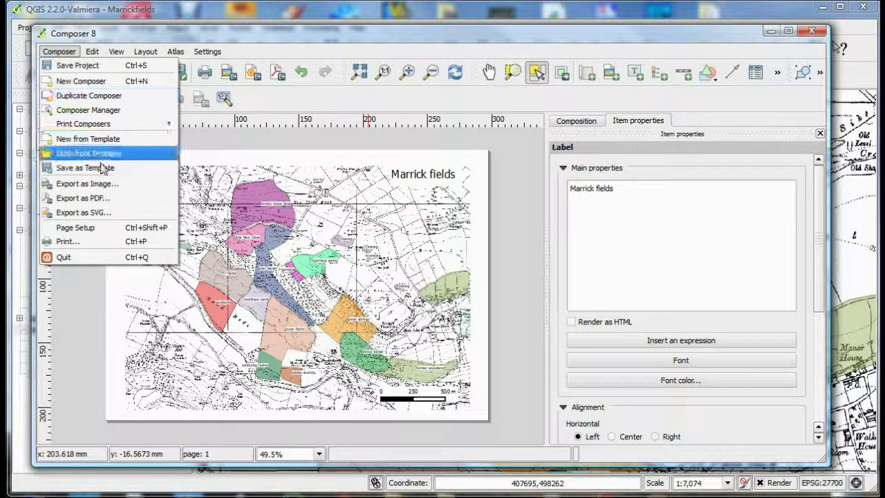
pyautogui.click(99, 141)
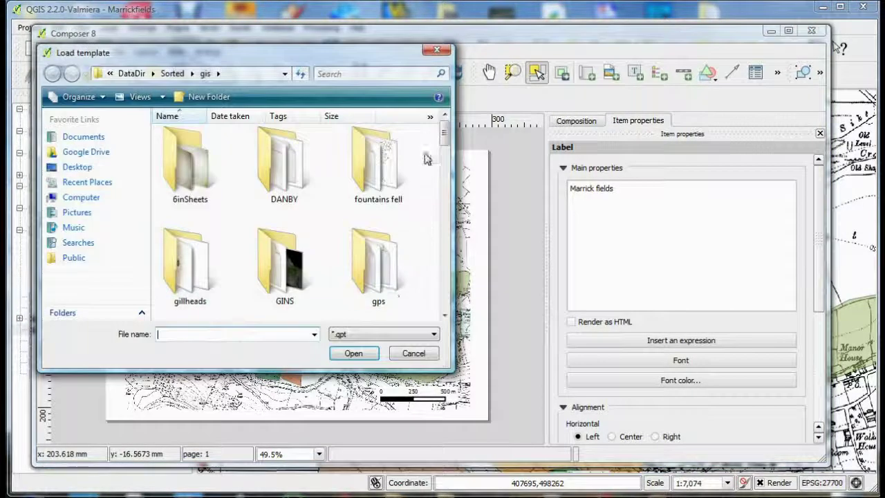
pyautogui.moveTo(444, 140); pyautogui.dragTo(444, 305)
pyautogui.click(220, 307)
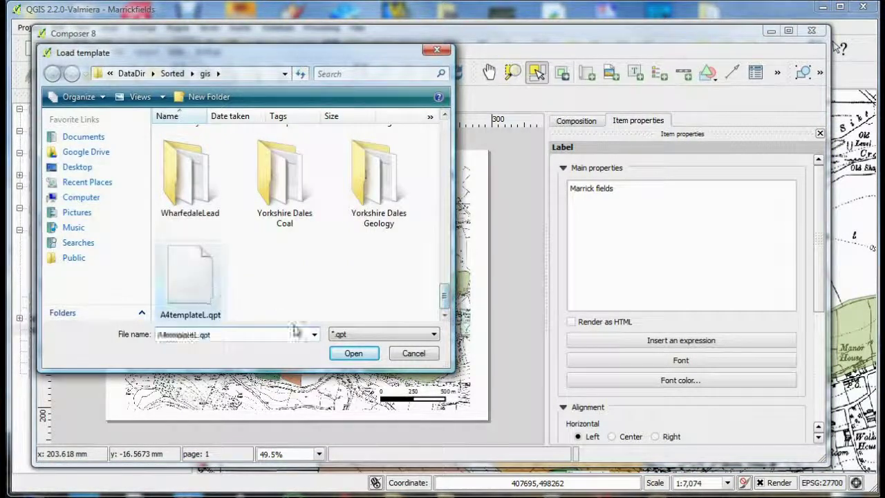
pyautogui.click(357, 356)
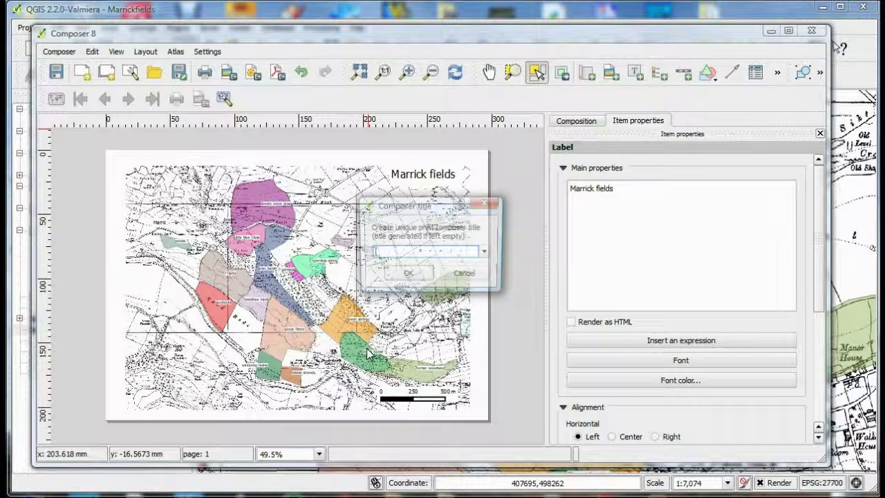
pyautogui.click(423, 275)
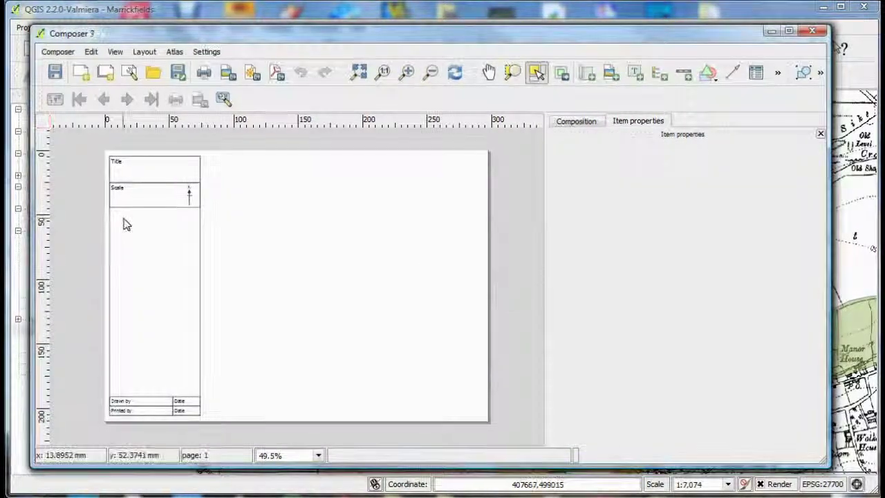
# Step: Examine the template's title block up close, including its title and scale boxes and north arrow
pyautogui.moveTo(86, 162); pyautogui.dragTo(233, 261)
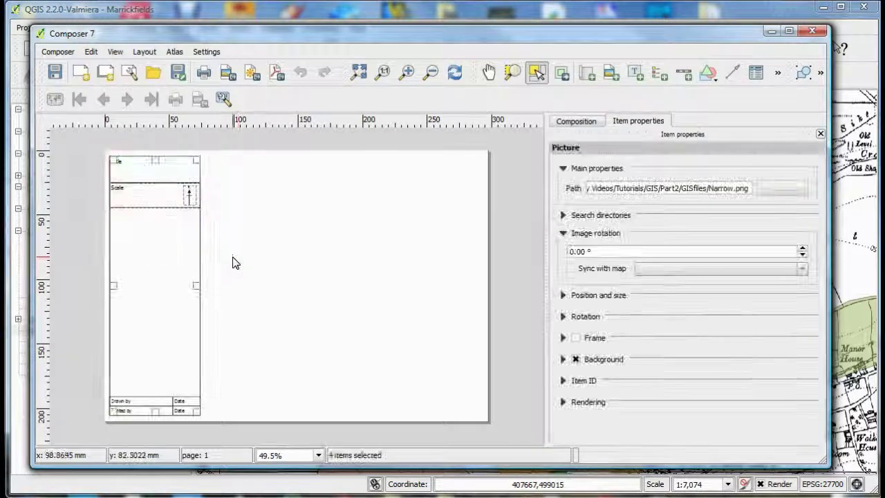
pyautogui.scroll(4, 216, 253)
pyautogui.scroll(-4, 83, 145)
pyautogui.scroll(1, 158, 159)
pyautogui.scroll(1, 157, 158)
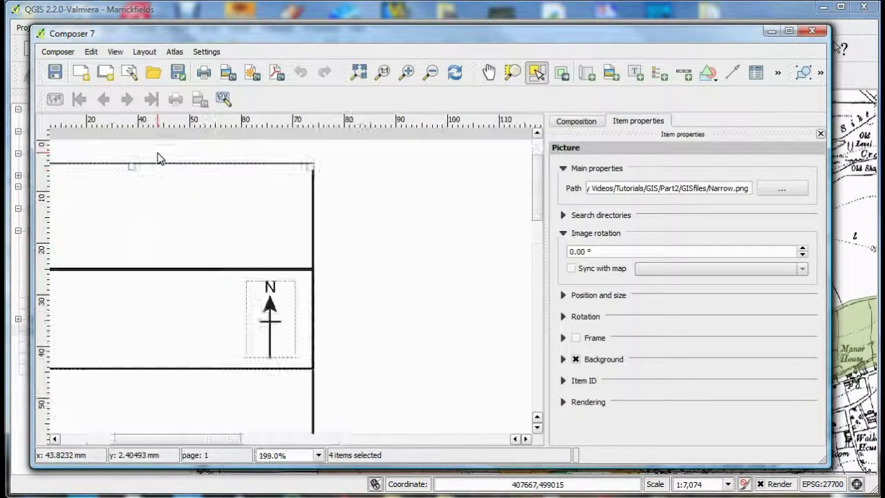
pyautogui.click(437, 235)
pyautogui.hotkey('ctrl', '0')
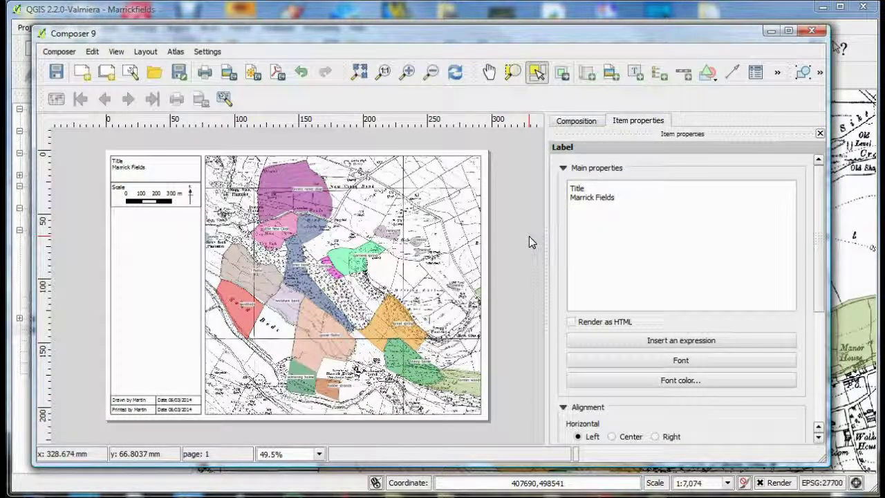
# Step: Review the print settings for the completed Marrick Fields layout and leave them without printing
pyautogui.click(59, 52)
pyautogui.click(66, 241)
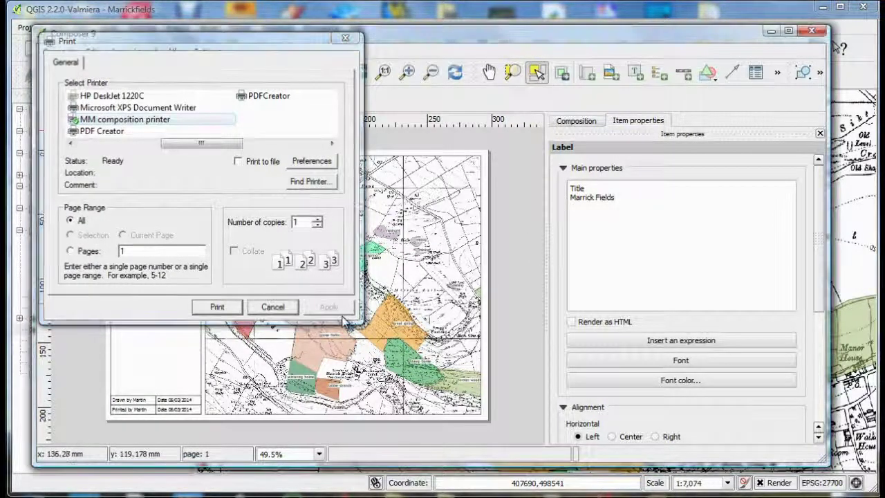
pyautogui.click(271, 306)
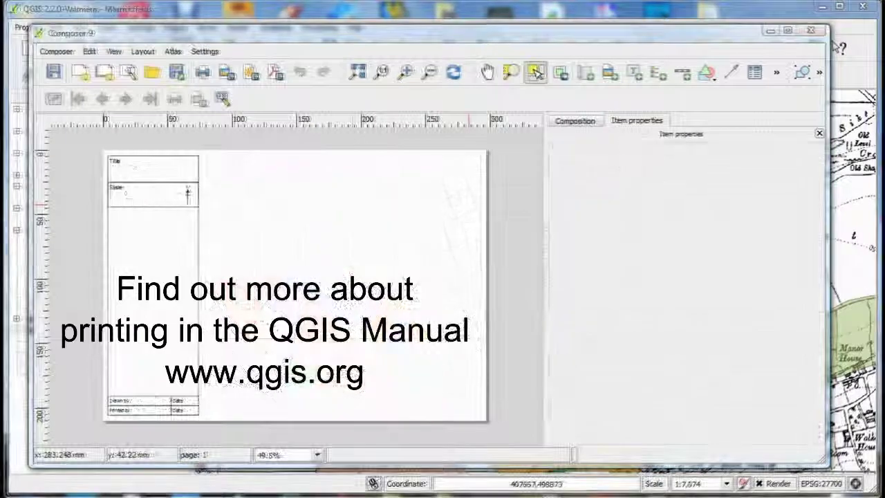